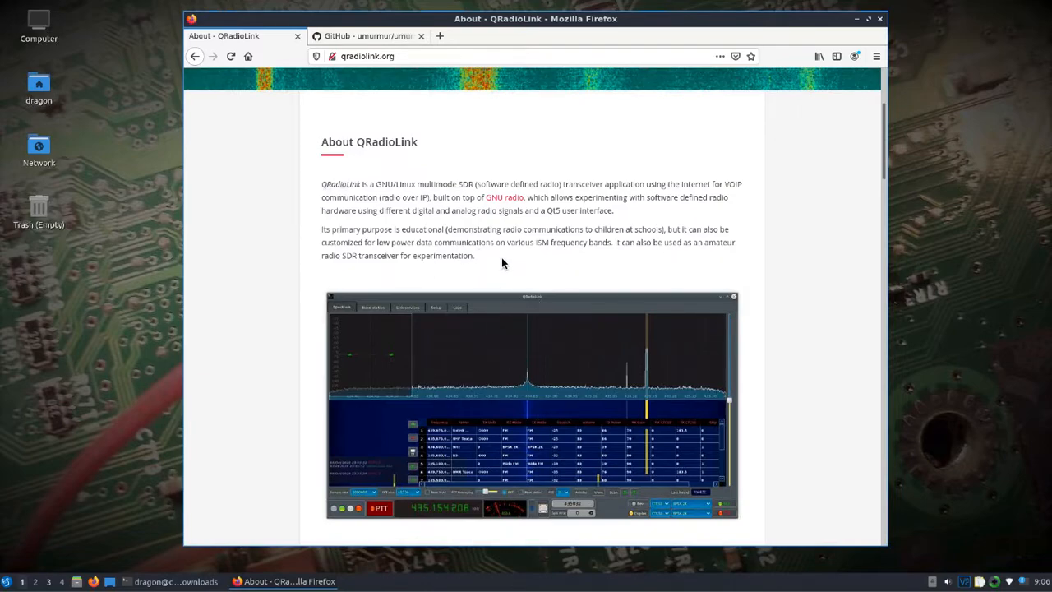
- Open the QRadioLink Downloads page and follow its link to the project's GitHub releases
{"action": "scroll", "coordinate": [508, 267], "scroll_direction": "up", "scroll_amount": 4}
{"action": "left_click", "coordinate": [598, 152]}
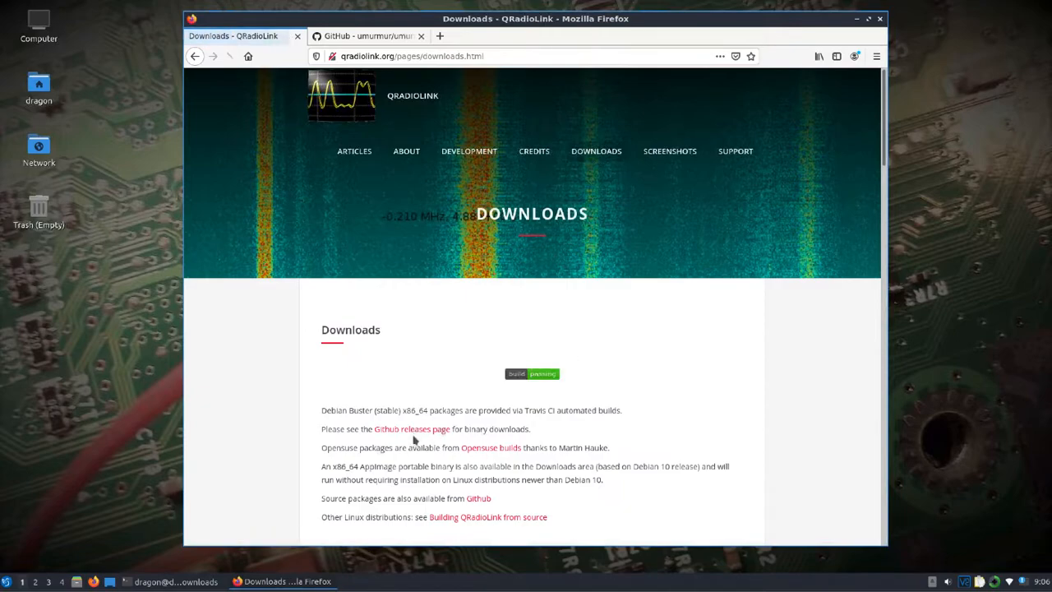
{"action": "left_click", "coordinate": [411, 429]}
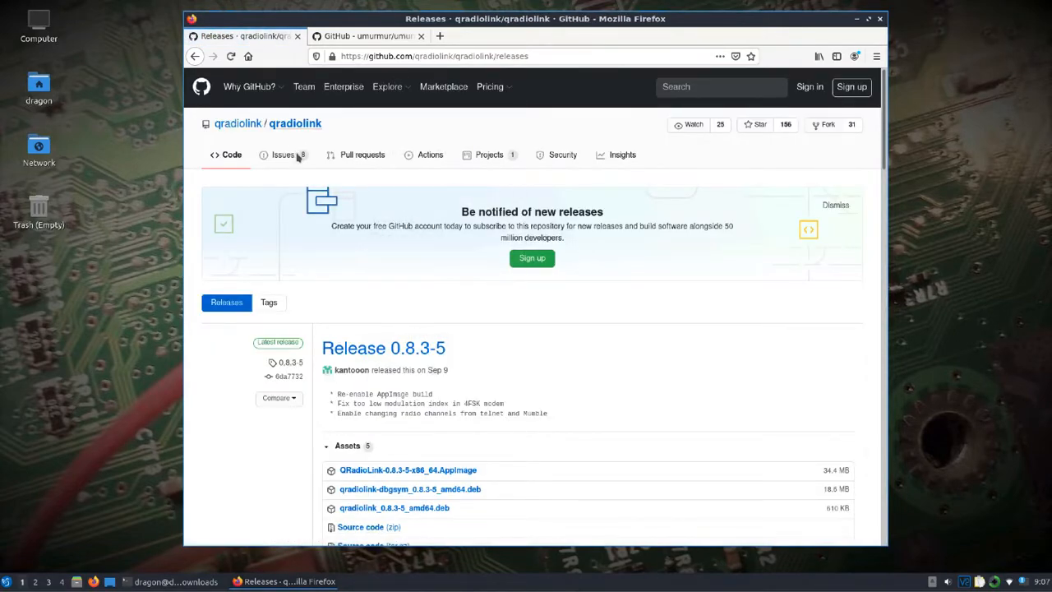
- Open the pinned issue about PSK and FSK digital modes broken with GR 3.8 and read through its comments
{"action": "left_click", "coordinate": [290, 156]}
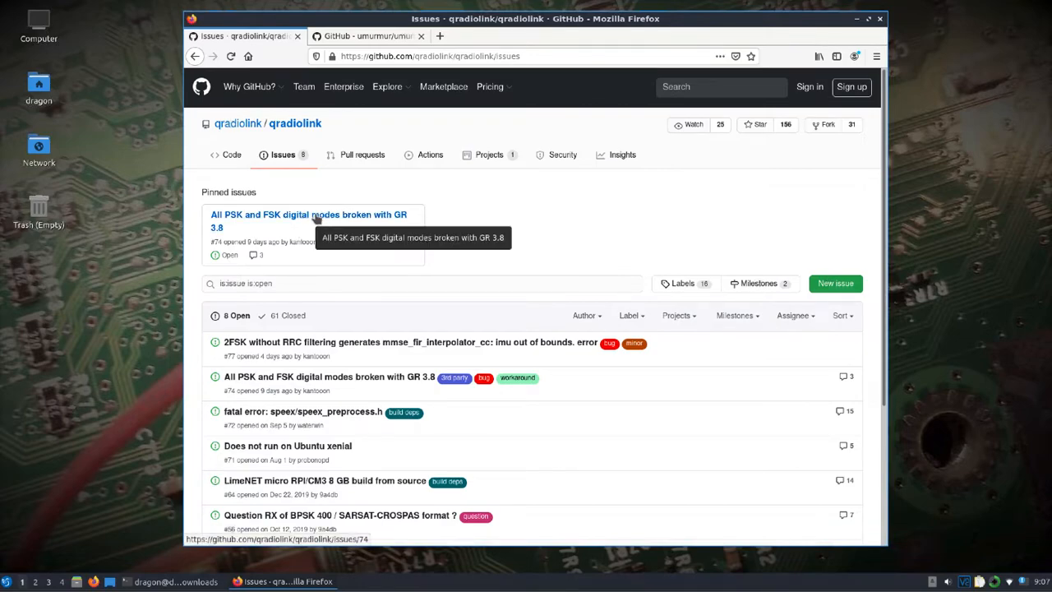
{"action": "left_click", "coordinate": [315, 217]}
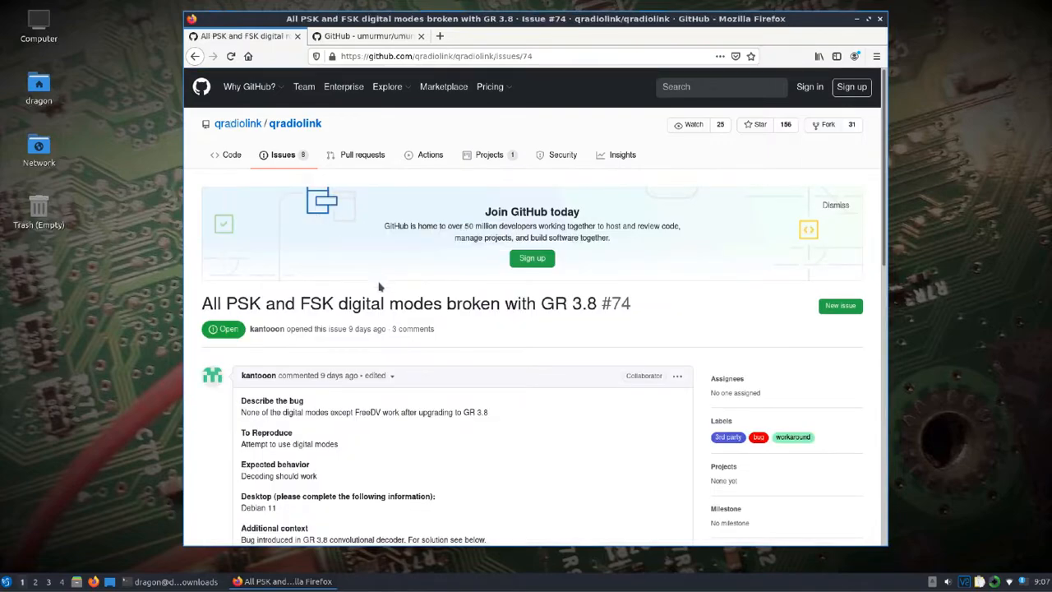
{"action": "scroll", "coordinate": [379, 286], "scroll_direction": "down", "scroll_amount": 10}
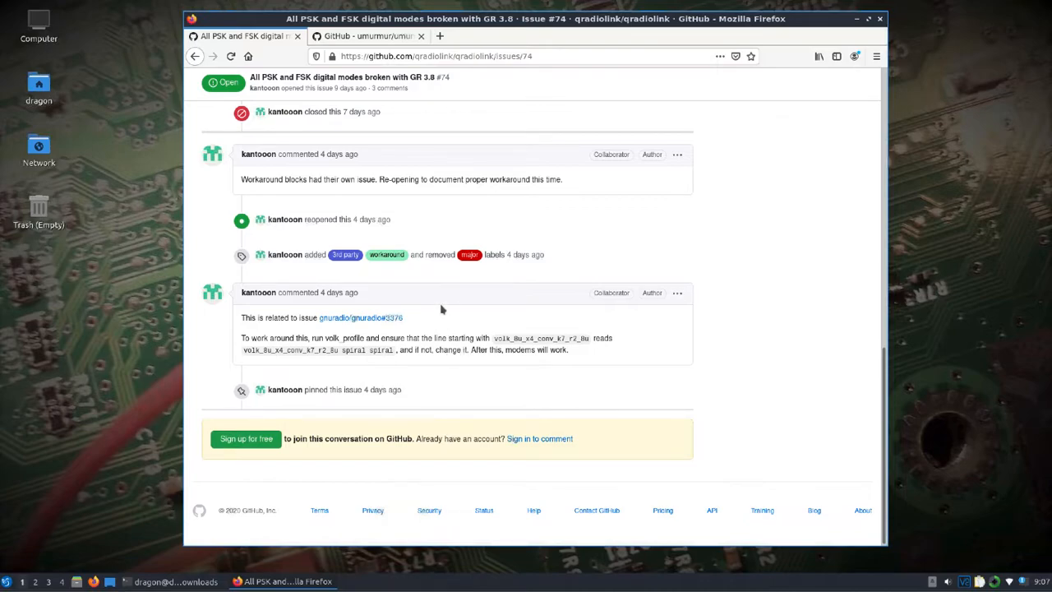
{"action": "key", "text": "Home"}
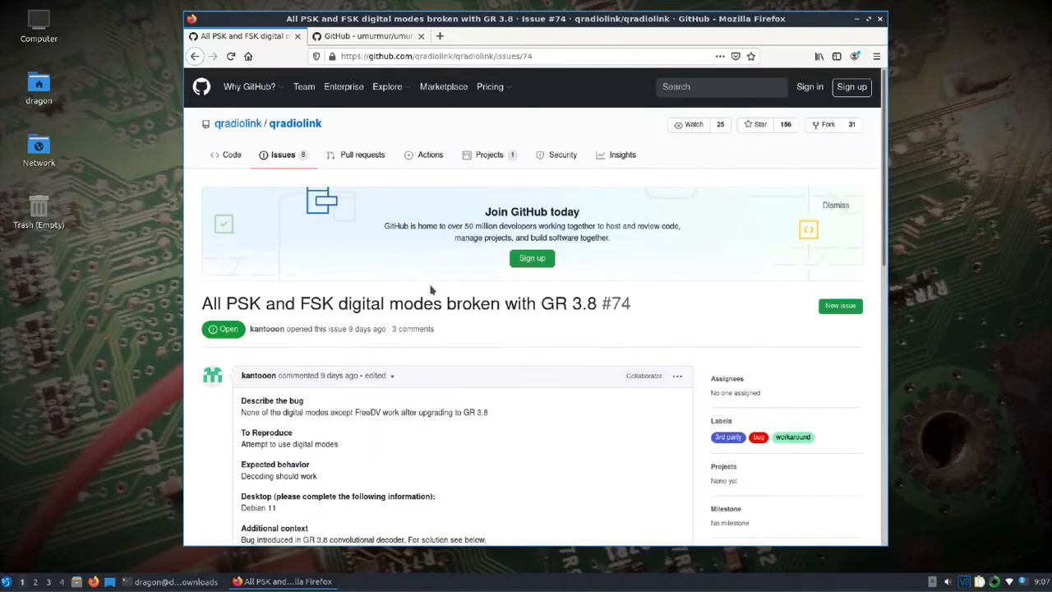
- View the uMurmur repository page and display the umurmurd command-line help in the terminal
{"action": "left_click", "coordinate": [366, 40]}
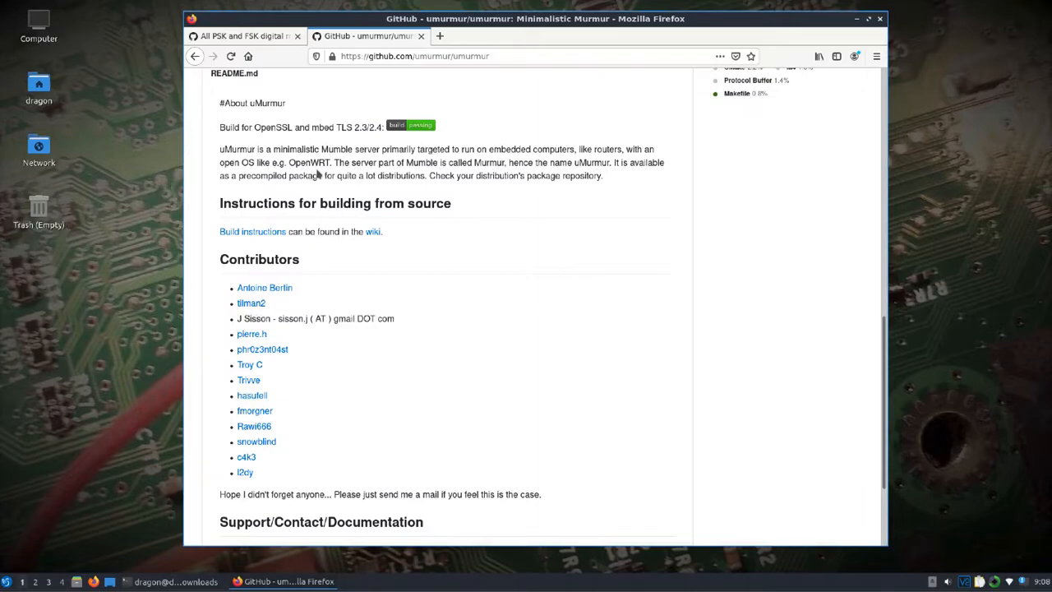
{"action": "left_click", "coordinate": [856, 18]}
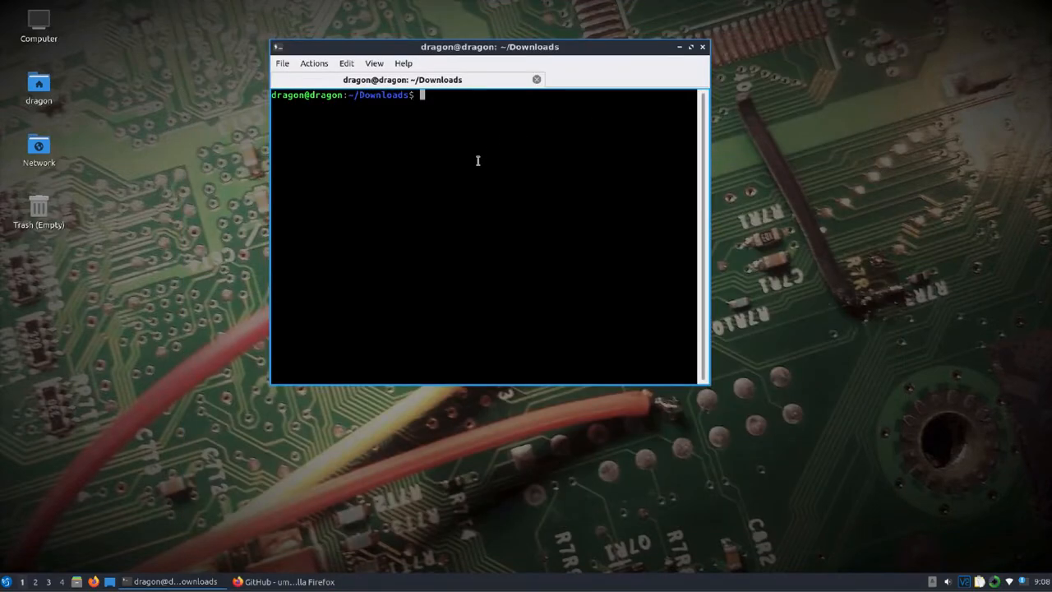
{"action": "type", "text": "umurmurd -h"}
{"action": "key", "text": "Return"}
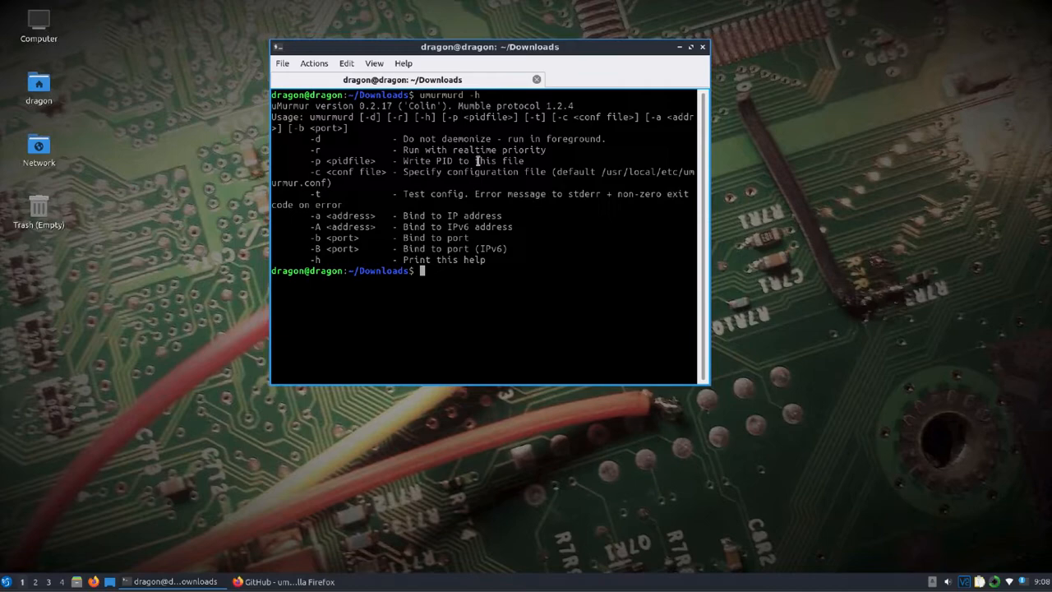
- Start umurmurd in the foreground bound to the address 192.168.0.25
{"action": "key", "text": "Up"}
{"action": "key", "text": "BackSpace"}
{"action": "type", "text": "d -d-a 192.168."}
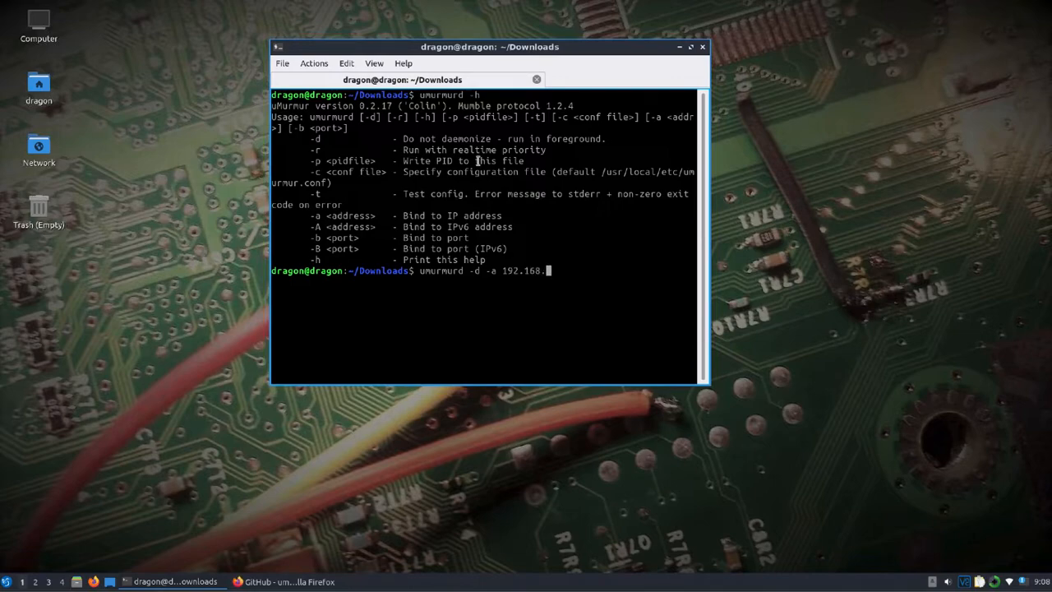
{"action": "type", "text": "0.25"}
{"action": "key", "text": "Return"}
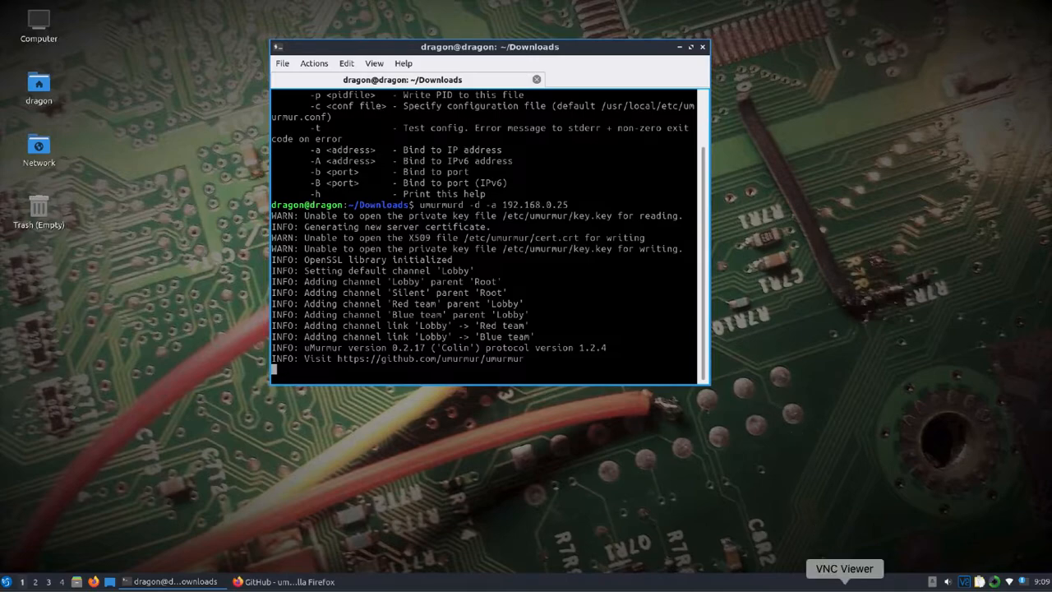
- Switch to the other dragon desktop in VNC Viewer and try to launch QRadioLink from its application entry
{"action": "left_click", "coordinate": [844, 588]}
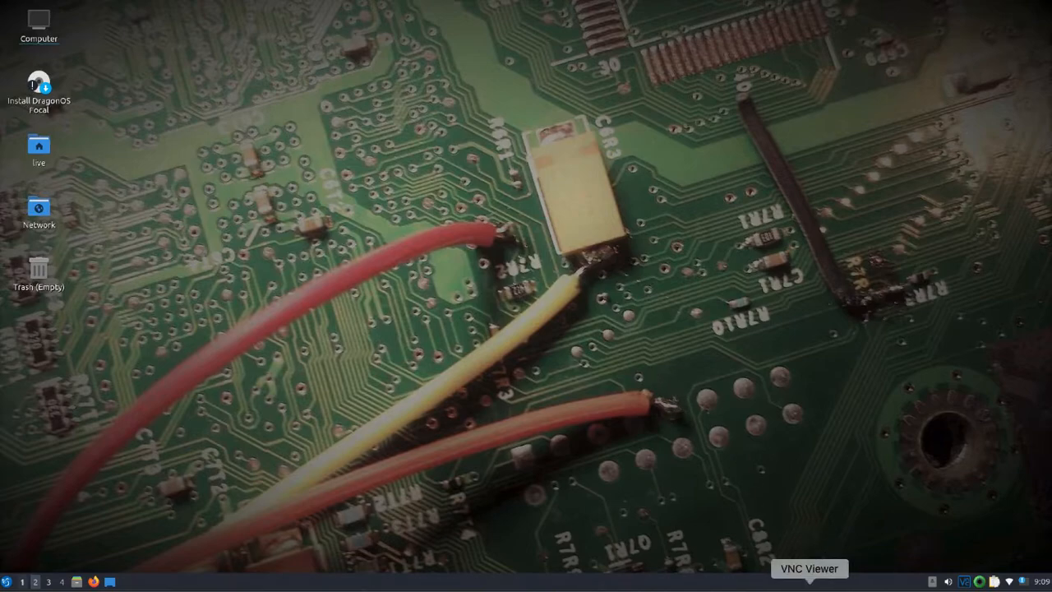
{"action": "left_click", "coordinate": [845, 589]}
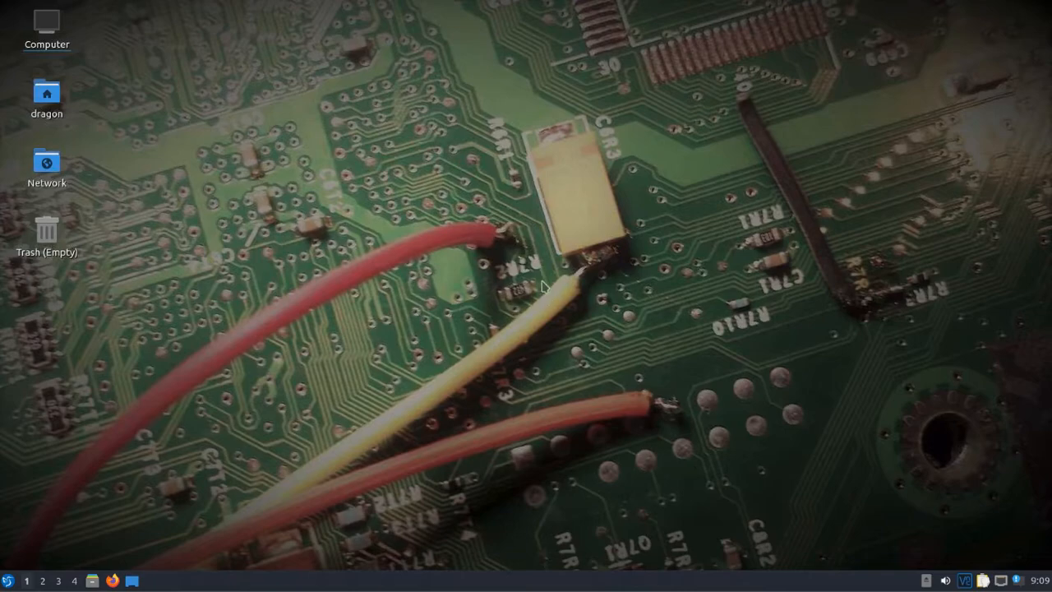
{"action": "left_click", "coordinate": [8, 580]}
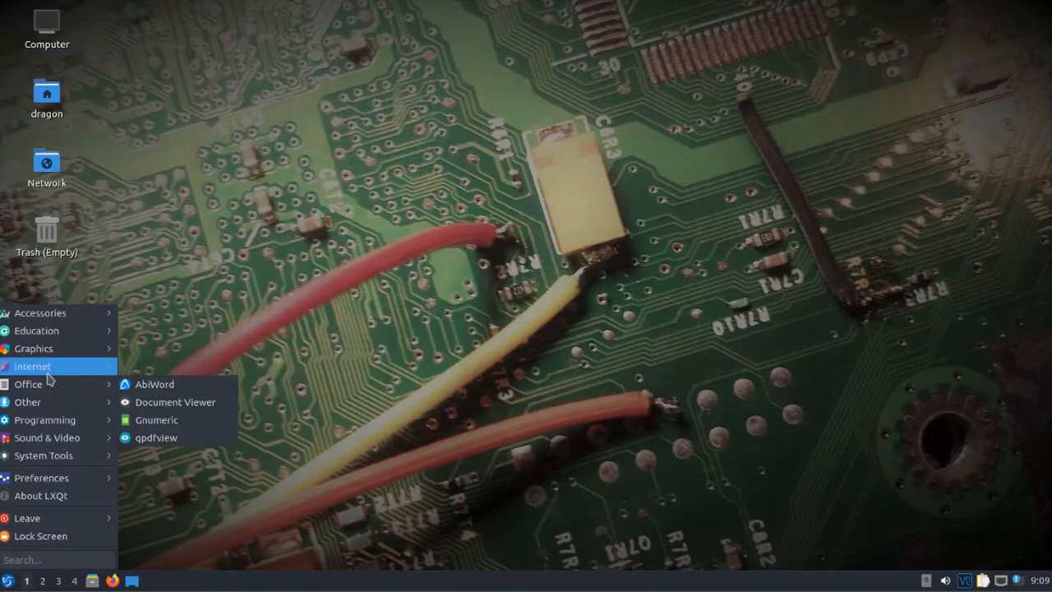
{"action": "mouse_move", "coordinate": [49, 402]}
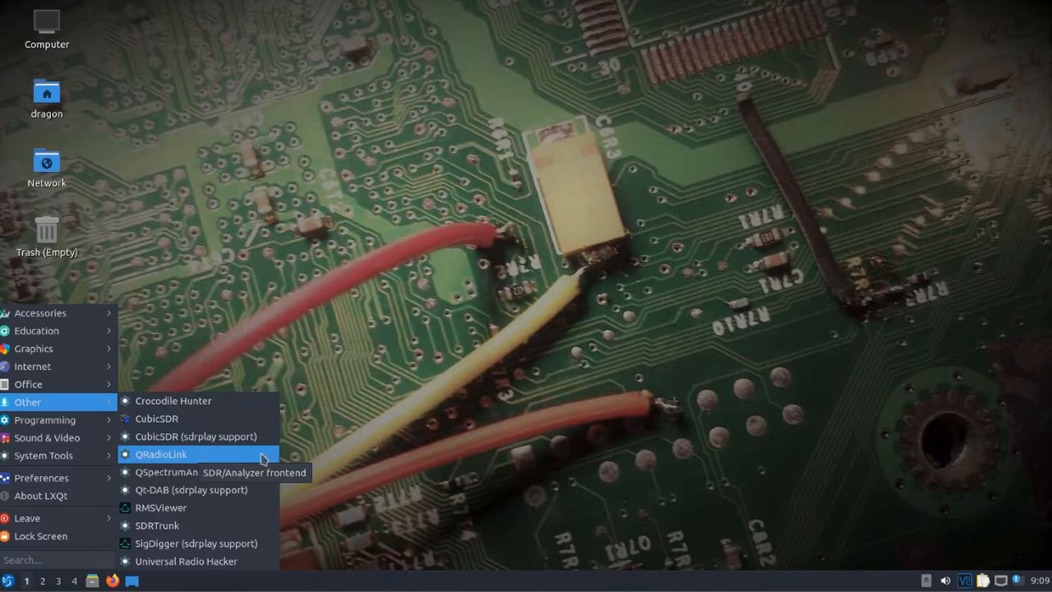
{"action": "left_click", "coordinate": [199, 456]}
- Open a terminal and list the contents of /usr/src/
{"action": "left_click", "coordinate": [8, 580]}
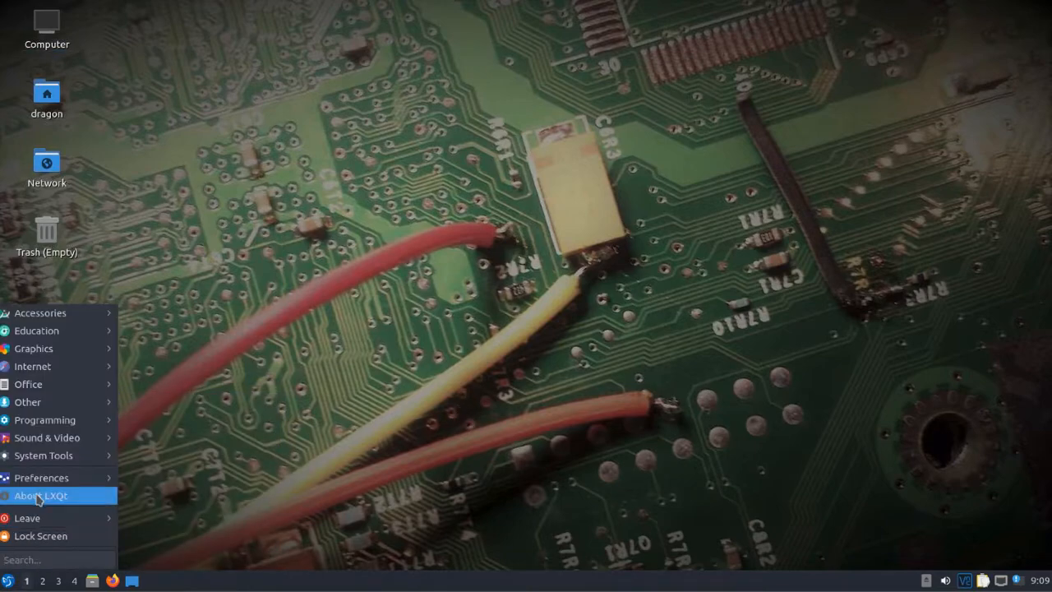
{"action": "mouse_move", "coordinate": [49, 456]}
{"action": "left_click", "coordinate": [161, 473]}
{"action": "type", "text": "cd /usr/src/"}
{"action": "key", "text": "Return"}
{"action": "type", "text": "ls"}
{"action": "key", "text": "Return"}
- Run ./qradiolink from /usr/src in the terminal
{"action": "type", "text": "./"}
{"action": "type", "text": "r"}
{"action": "key", "text": "BackSpace"}
{"action": "type", "text": "qr"}
{"action": "key", "text": "Tab"}
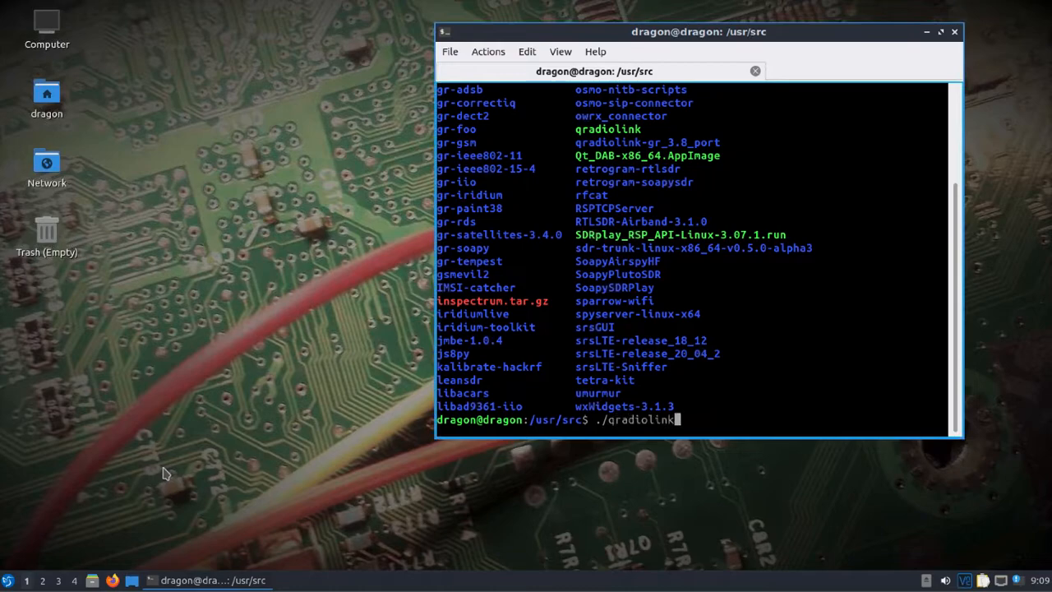
{"action": "key", "text": "Return"}
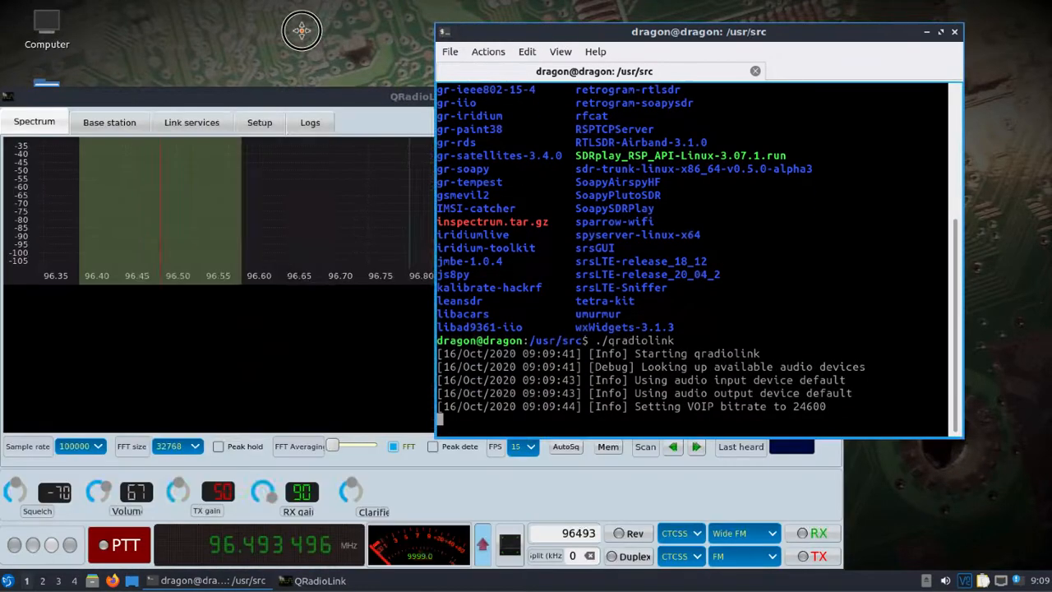
- Move the terminal aside and place the QRadioLink window in front of it, fully visible on the desktop
{"action": "left_click_drag", "start_coordinate": [302, 31], "coordinate": [244, 26]}
{"action": "left_click", "coordinate": [687, 98]}
{"action": "left_click_drag", "start_coordinate": [634, 94], "coordinate": [746, 41]}
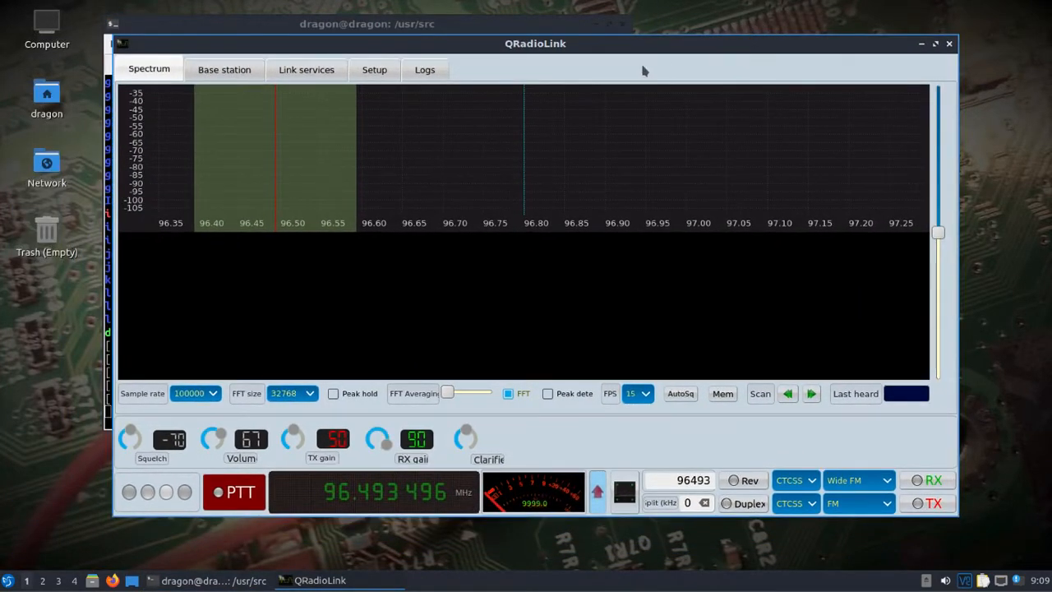
- Review the radio and general setup settings, including the device arguments, and return to the spectrum view
{"action": "left_click", "coordinate": [371, 76]}
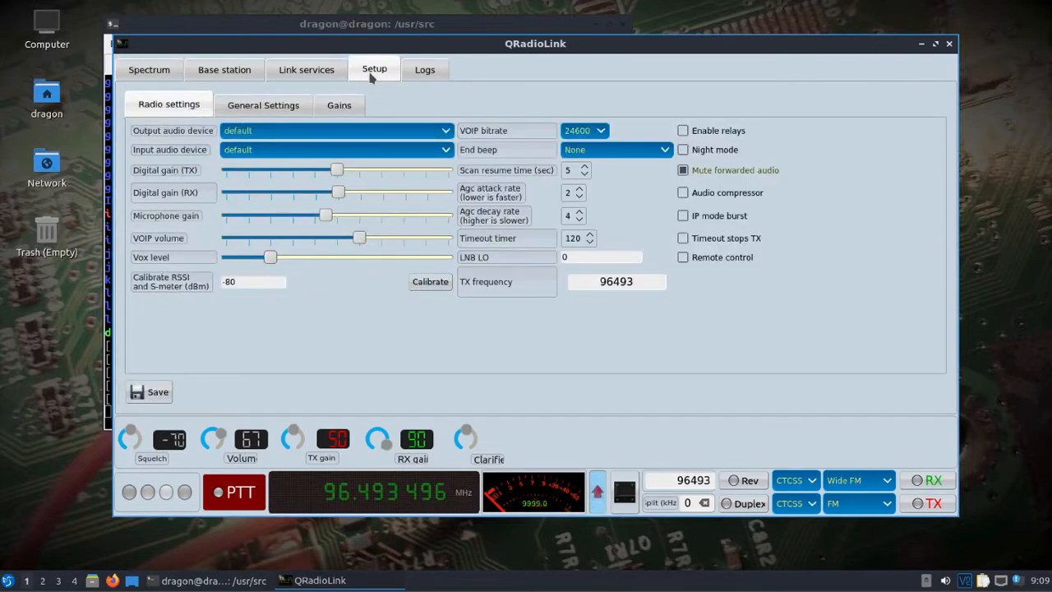
{"action": "left_click", "coordinate": [276, 107]}
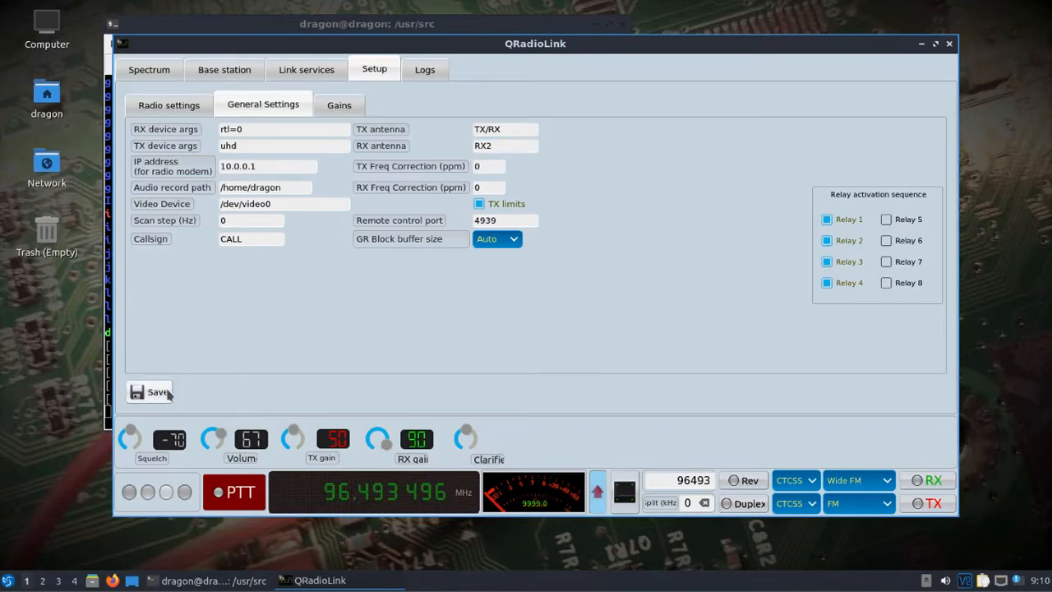
{"action": "left_click", "coordinate": [155, 75]}
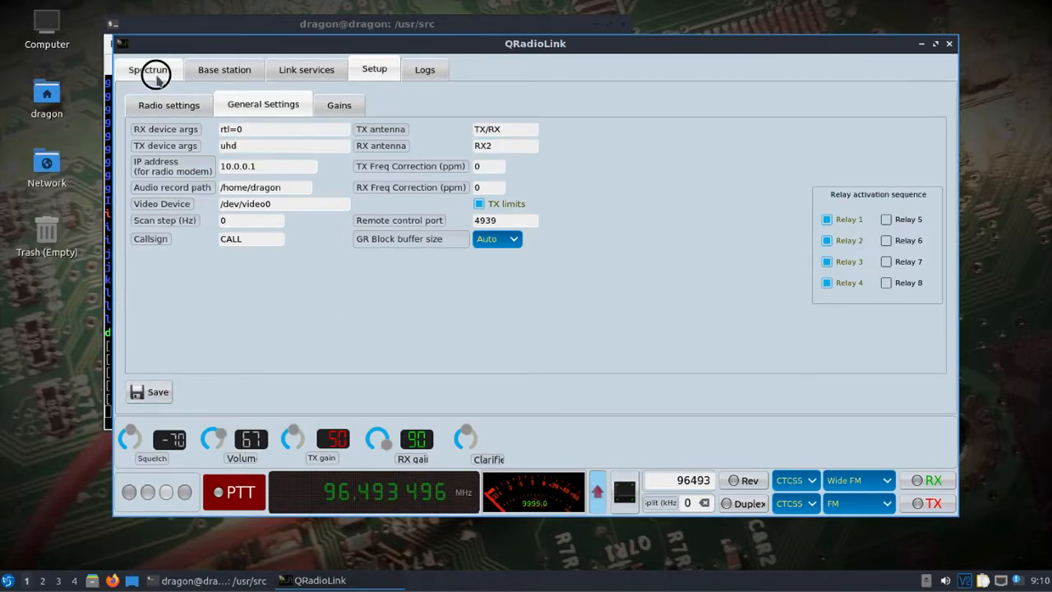
- Start reception, tune the receiver to 96.498376 MHz and set the volume to 75
{"action": "left_click_drag", "start_coordinate": [229, 44], "coordinate": [188, 38]}
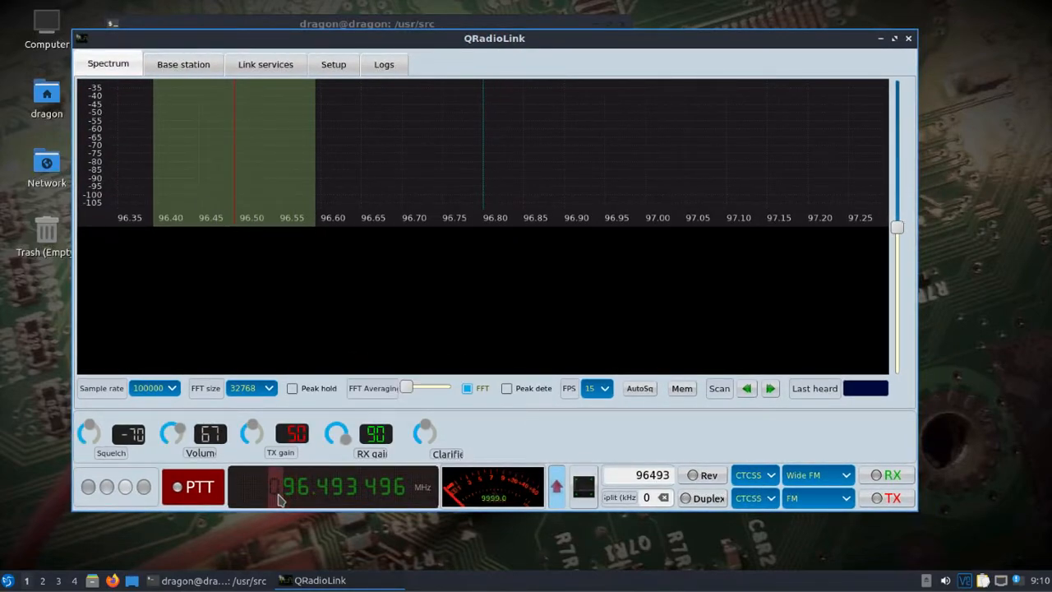
{"action": "left_click", "coordinate": [885, 475]}
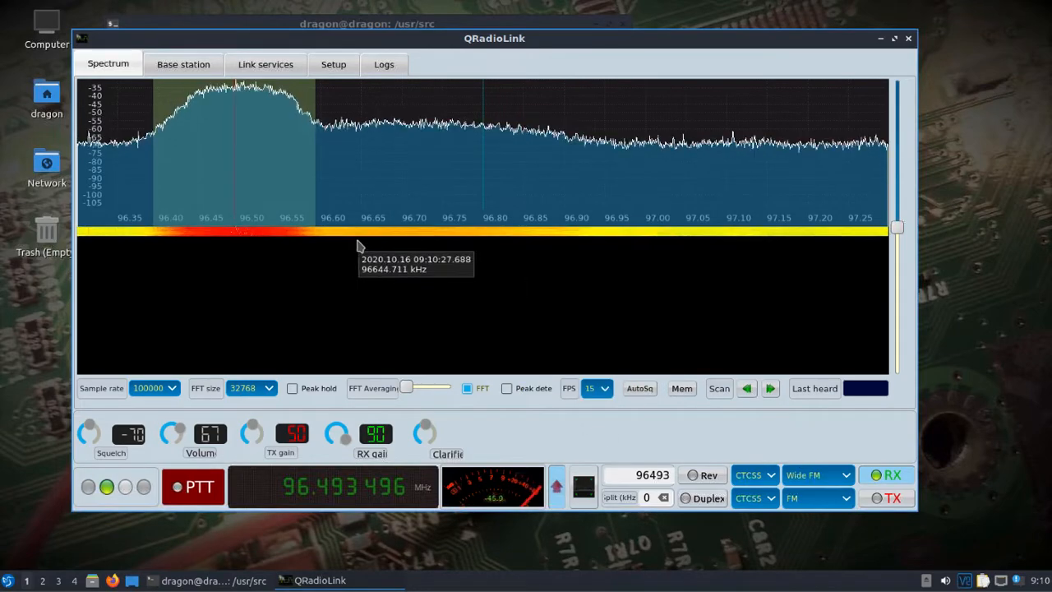
{"action": "left_click_drag", "start_coordinate": [235, 153], "coordinate": [241, 152]}
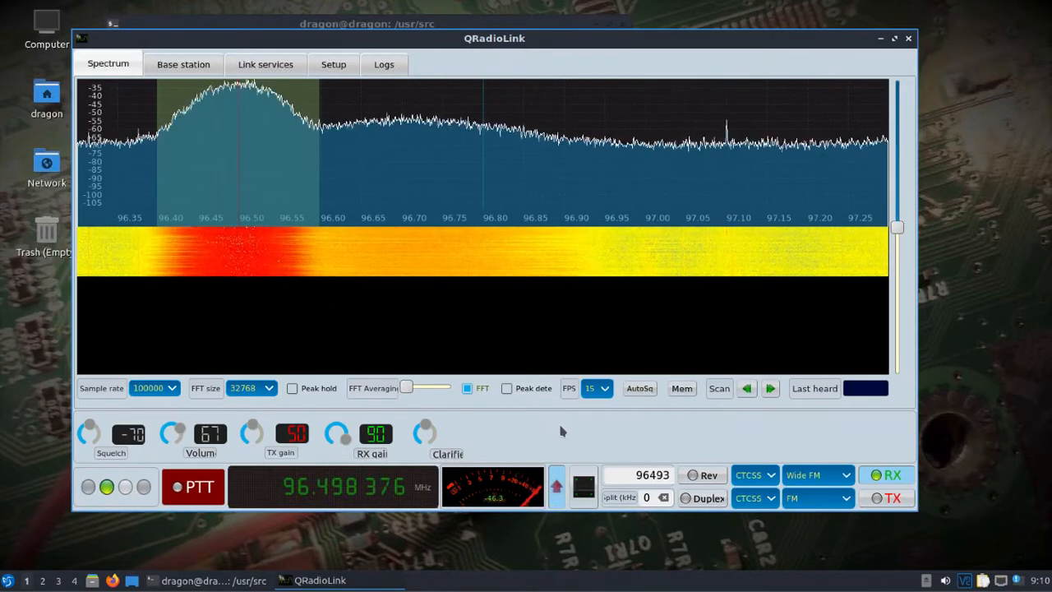
{"action": "mouse_move", "coordinate": [181, 430]}
{"action": "left_mouse_down"}
{"action": "mouse_move", "coordinate": [173, 444]}
{"action": "mouse_move", "coordinate": [182, 444]}
{"action": "mouse_move", "coordinate": [176, 437]}
{"action": "left_mouse_up"}
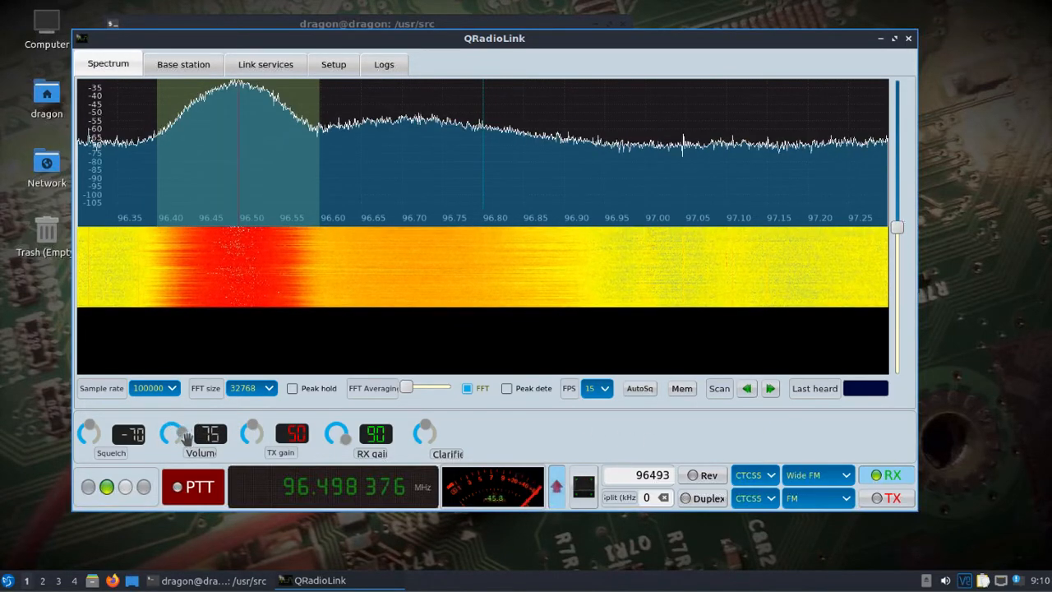
- Connect the base station to the Mumble server at 192.168.0.25 on port 64738 without a password
{"action": "left_click", "coordinate": [183, 65]}
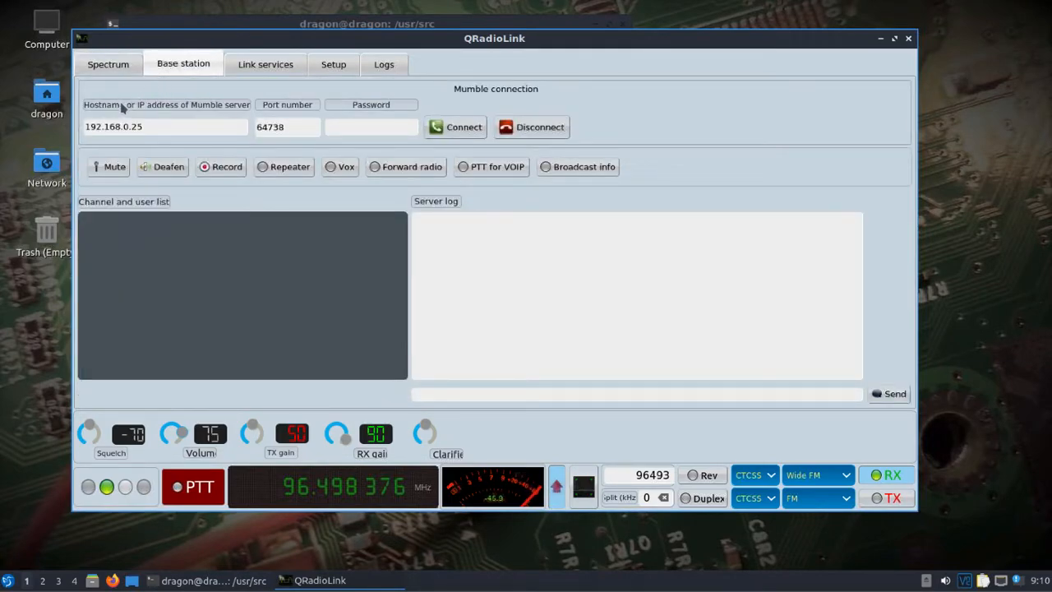
{"action": "left_click", "coordinate": [143, 125]}
{"action": "left_click_drag", "start_coordinate": [146, 124], "coordinate": [74, 127]}
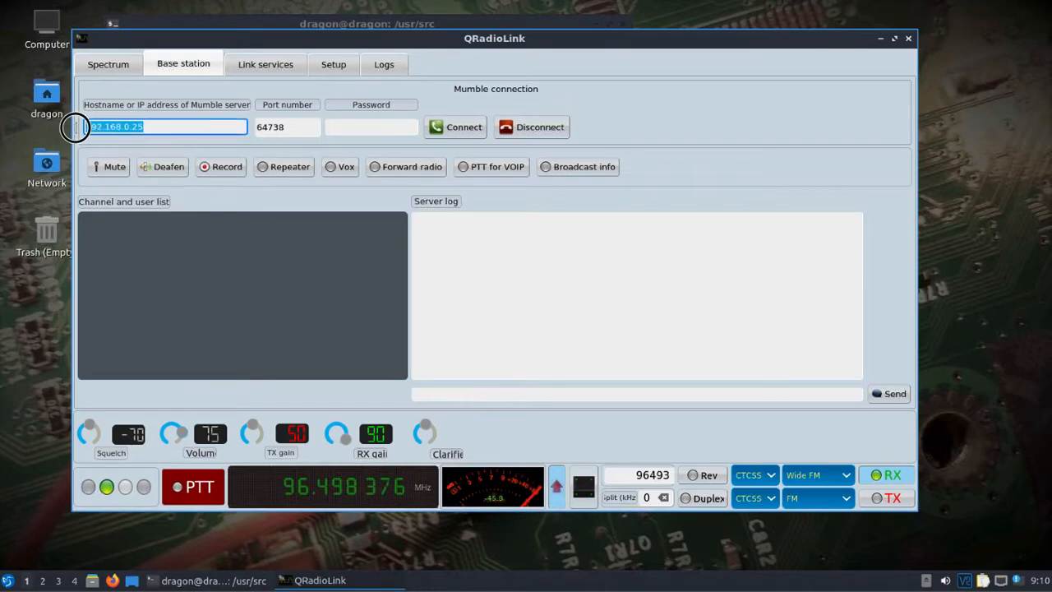
{"action": "left_click", "coordinate": [302, 127]}
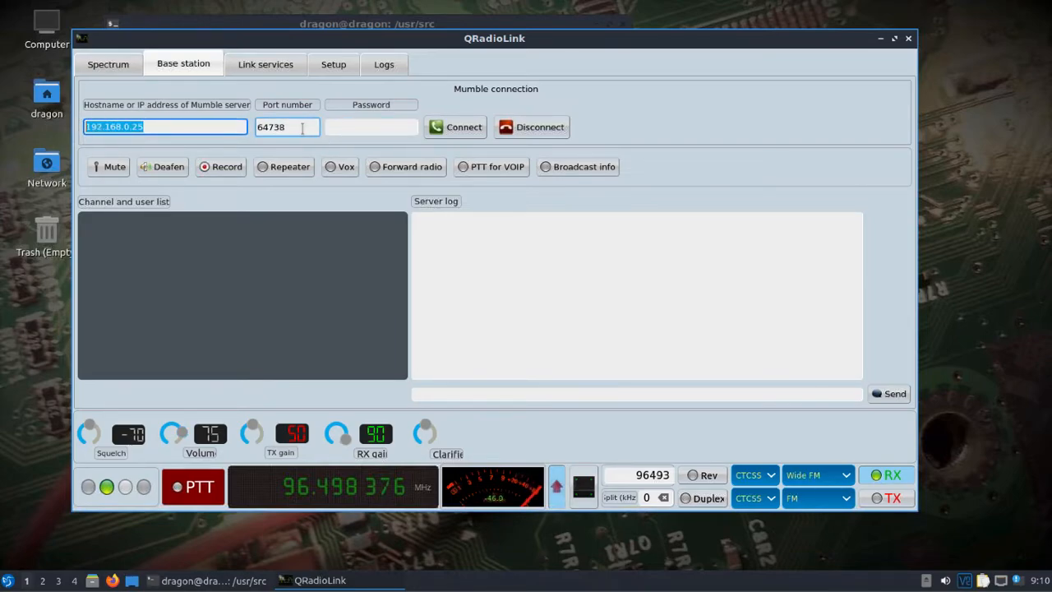
{"action": "left_click", "coordinate": [389, 127]}
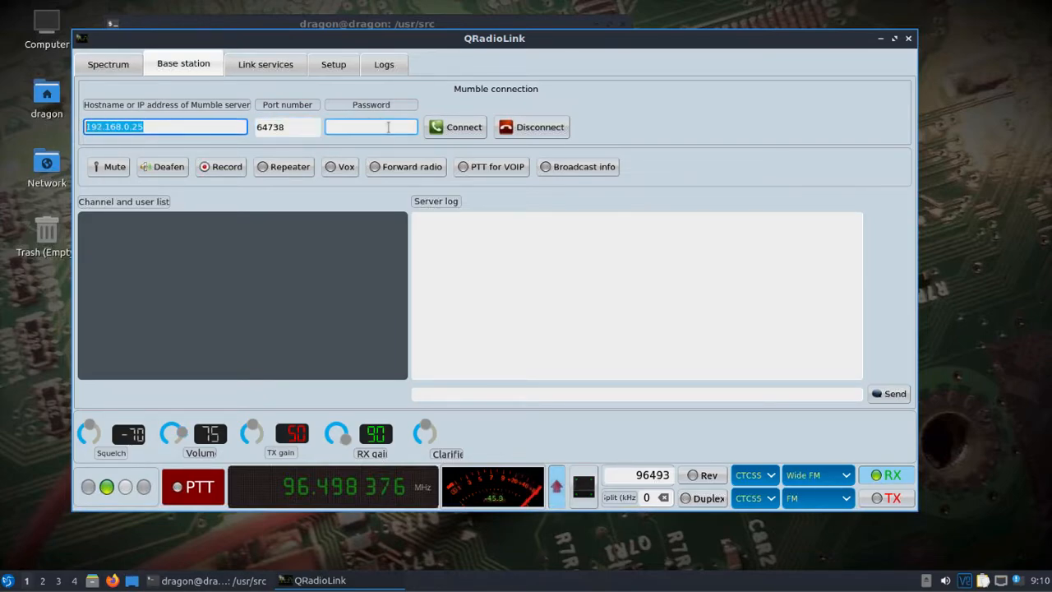
{"action": "left_click", "coordinate": [447, 131]}
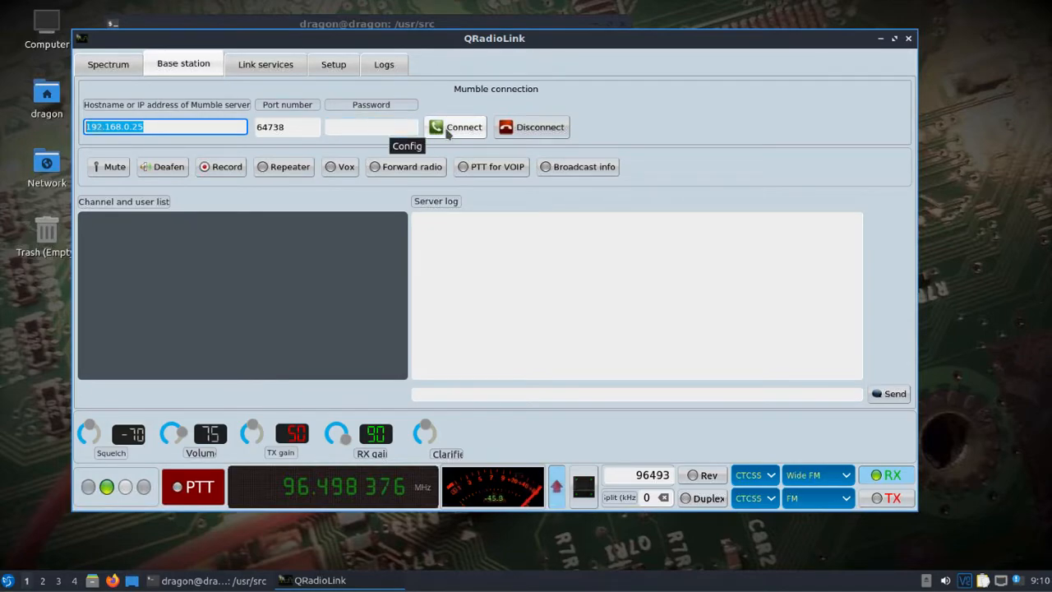
{"action": "left_click", "coordinate": [449, 130]}
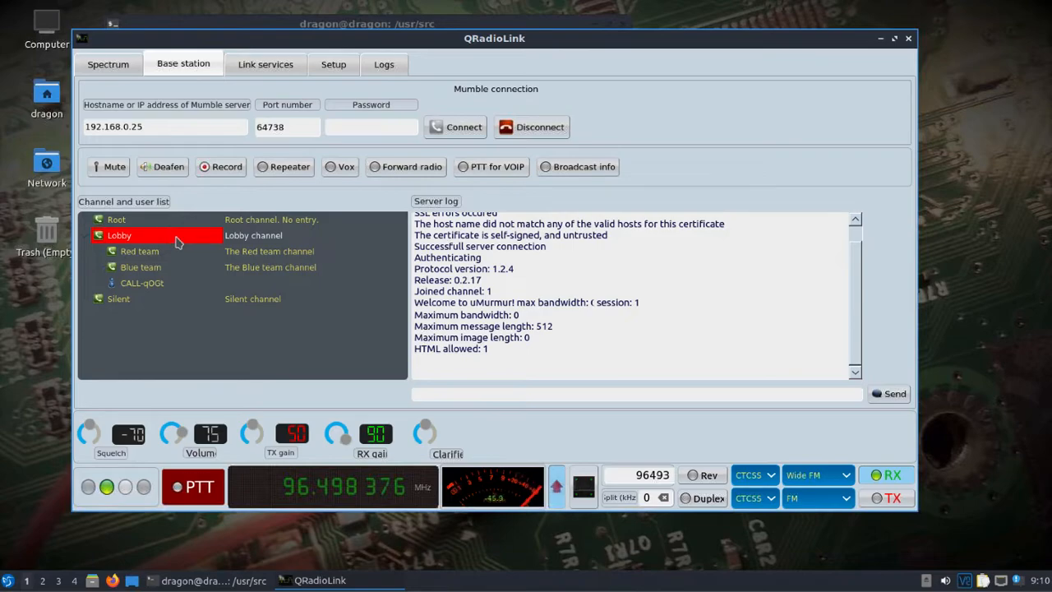
- Enable Forward radio for the Mumble connection and check the spectrum before returning to the base station view
{"action": "left_click", "coordinate": [181, 438]}
{"action": "left_click_drag", "start_coordinate": [180, 438], "coordinate": [175, 443]}
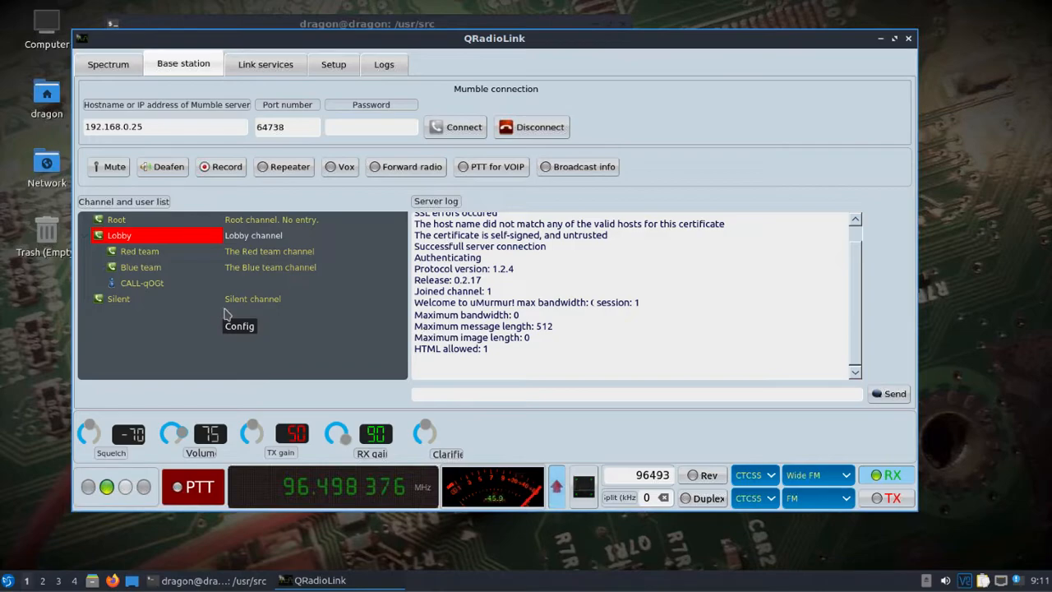
{"action": "left_click", "coordinate": [398, 171]}
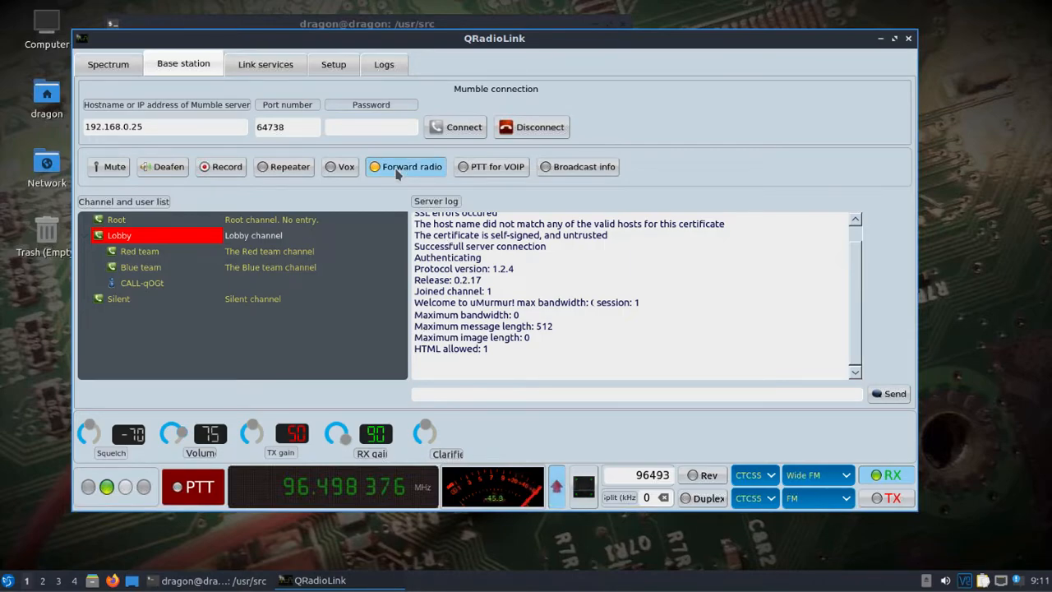
{"action": "left_click", "coordinate": [107, 64]}
{"action": "left_click", "coordinate": [190, 65]}
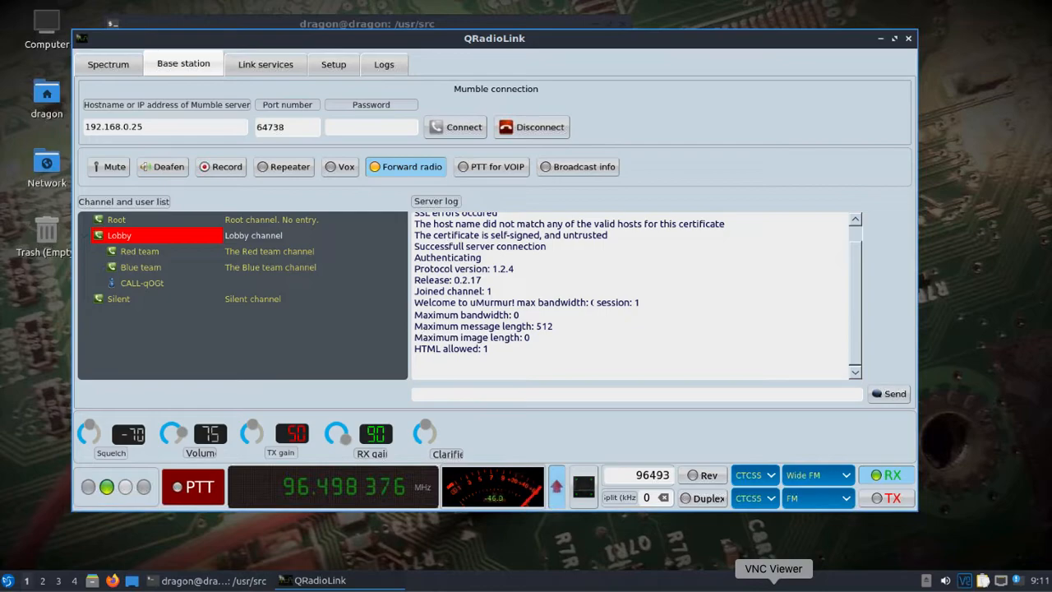
- Switch to the second remote machine in VNC Viewer and launch QRadioLink there
{"action": "left_click", "coordinate": [845, 589]}
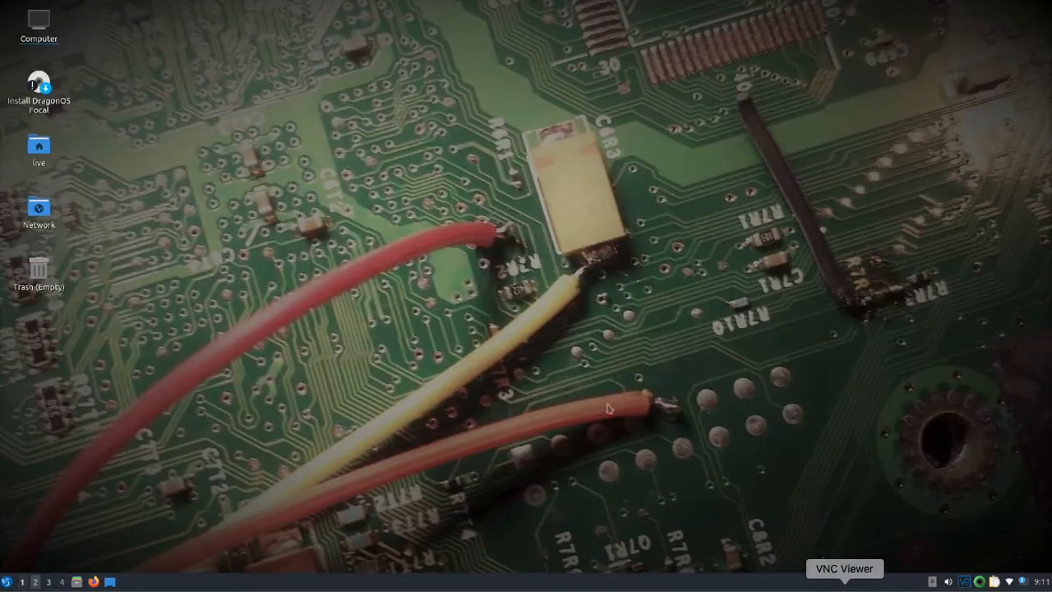
{"action": "left_click", "coordinate": [6, 581]}
{"action": "mouse_move", "coordinate": [48, 437]}
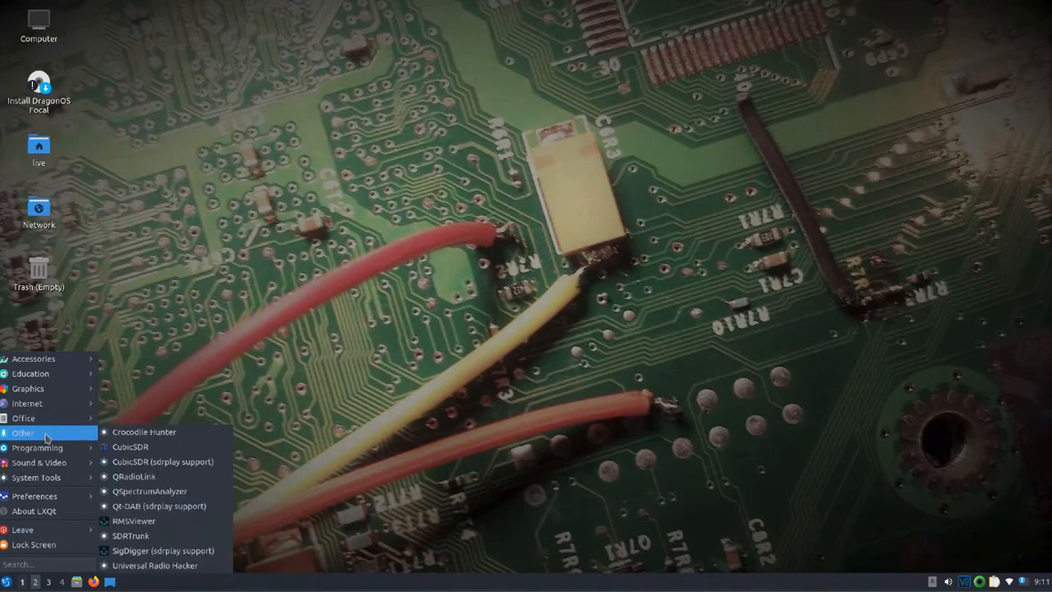
{"action": "left_click", "coordinate": [152, 477]}
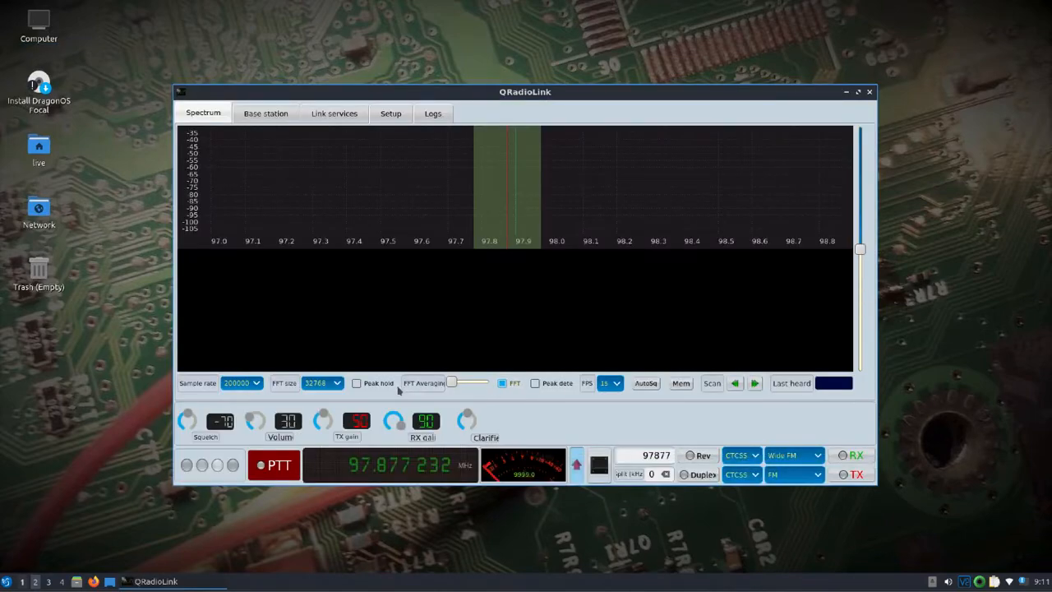
- Set the callsign to Live in the general settings of the second machine's QRadioLink and save the configuration
{"action": "left_click", "coordinate": [386, 118]}
{"action": "left_click", "coordinate": [292, 144]}
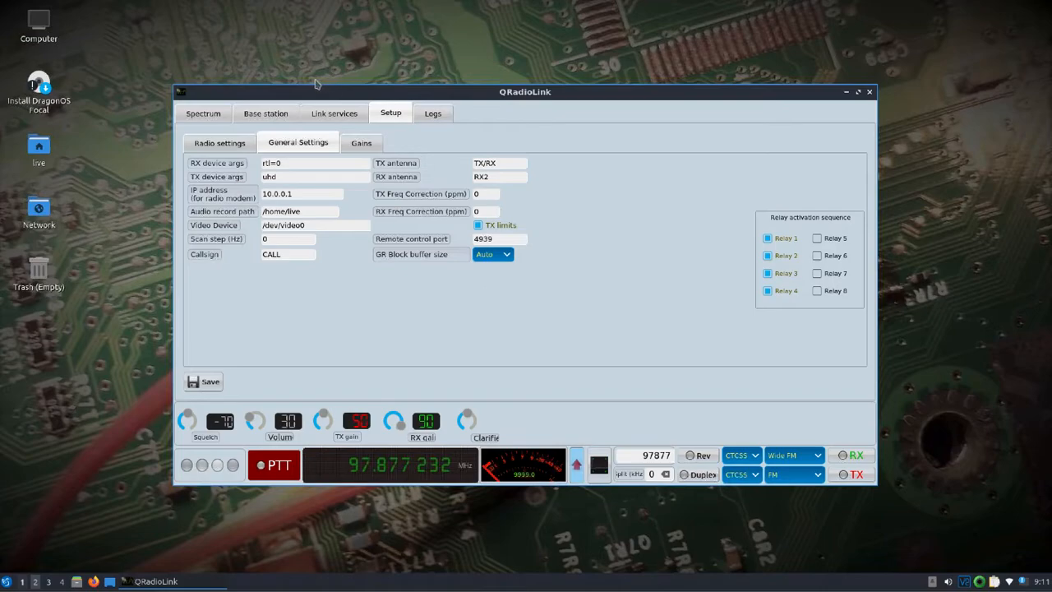
{"action": "left_click", "coordinate": [265, 113]}
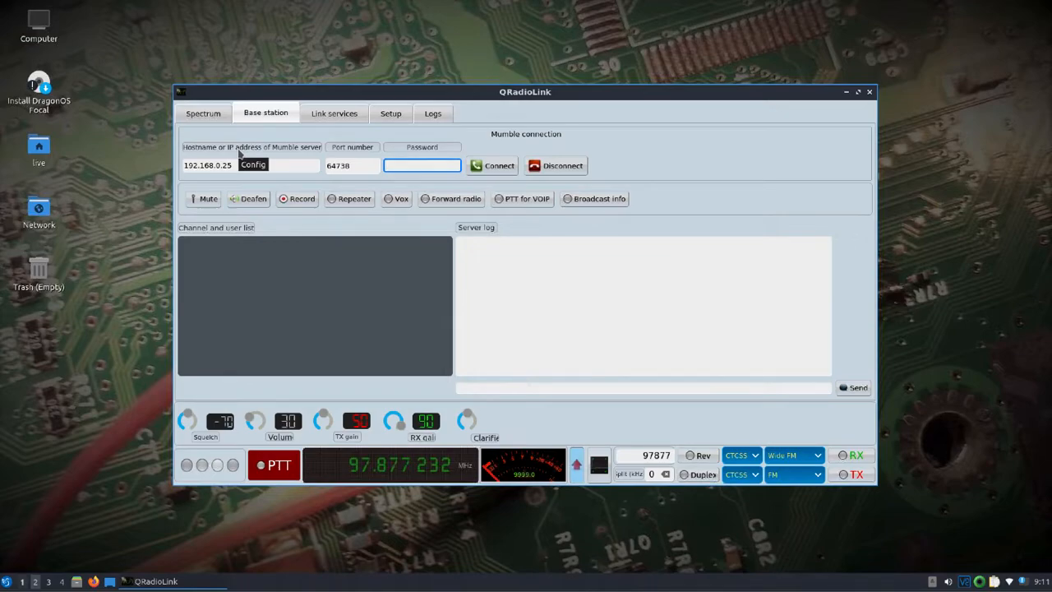
{"action": "left_click", "coordinate": [389, 114]}
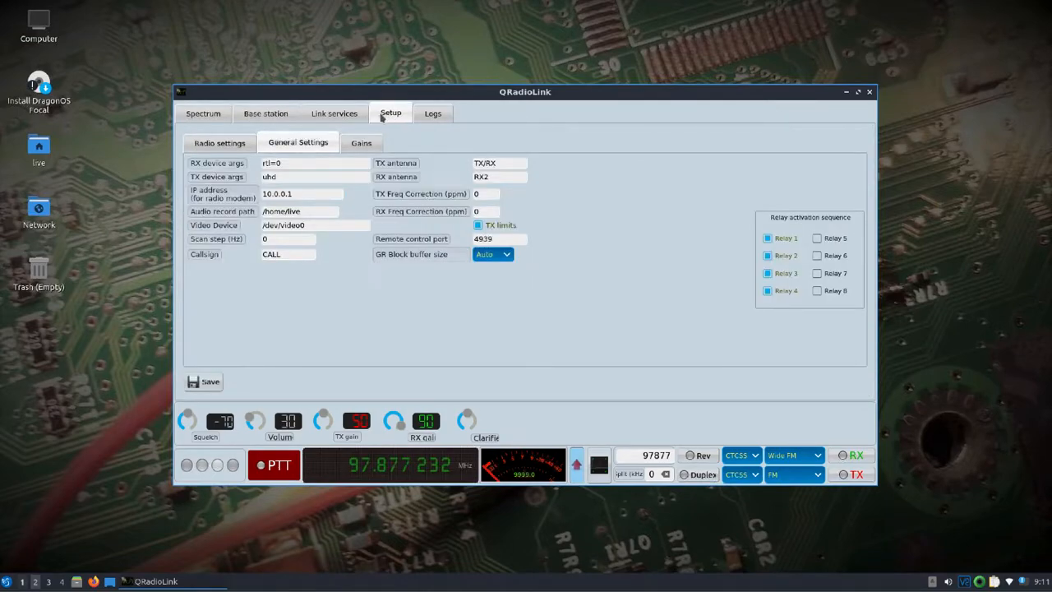
{"action": "left_click", "coordinate": [289, 255]}
{"action": "left_click_drag", "start_coordinate": [289, 255], "coordinate": [251, 255]}
{"action": "type", "text": "Live"}
{"action": "left_click", "coordinate": [203, 381]}
- Connect the second machine's base station to the Mumble server at 192.168.0.25 on port 64738 without a password
{"action": "left_click", "coordinate": [265, 113]}
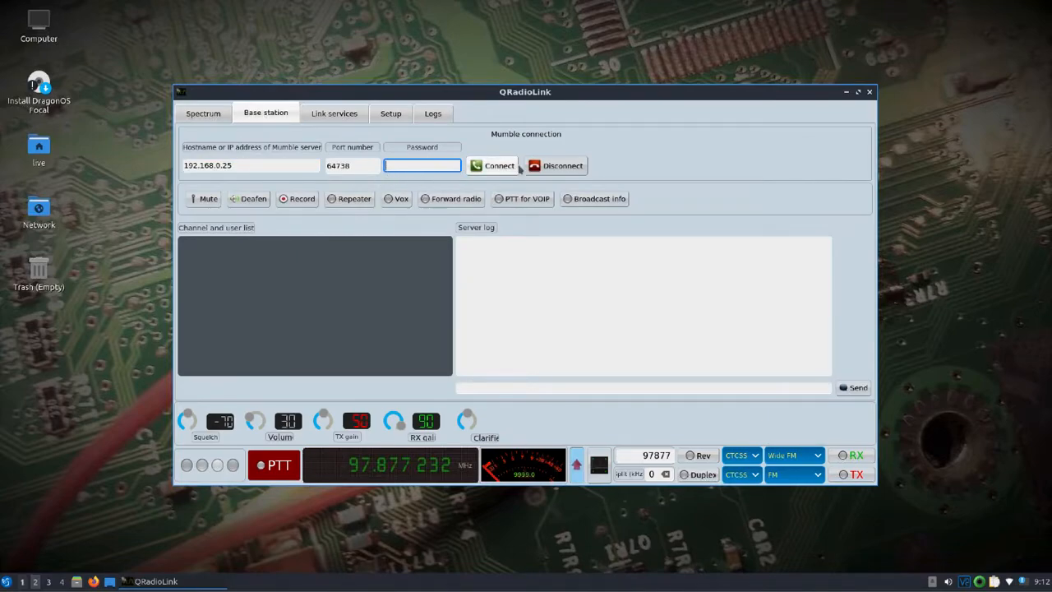
{"action": "left_click", "coordinate": [481, 168]}
{"action": "left_click", "coordinate": [556, 347]}
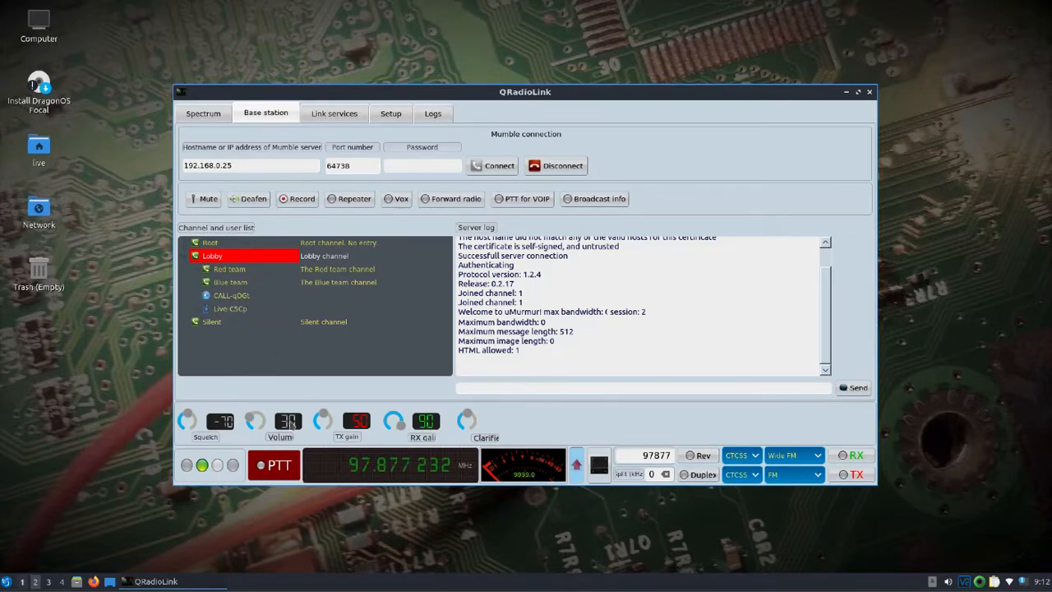
- Check the second machine's system volume and adjust the QRadioLink volume to 48
{"action": "left_click", "coordinate": [948, 581]}
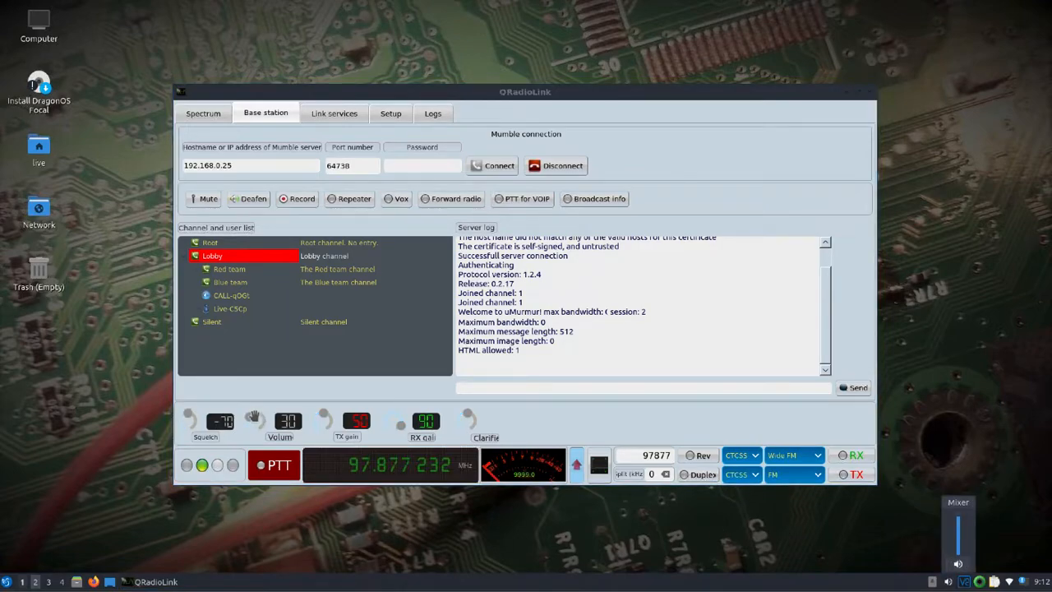
{"action": "left_click", "coordinate": [256, 418]}
{"action": "mouse_move", "coordinate": [253, 420]}
{"action": "left_mouse_down"}
{"action": "mouse_move", "coordinate": [266, 424]}
{"action": "mouse_move", "coordinate": [262, 413]}
{"action": "left_mouse_up"}
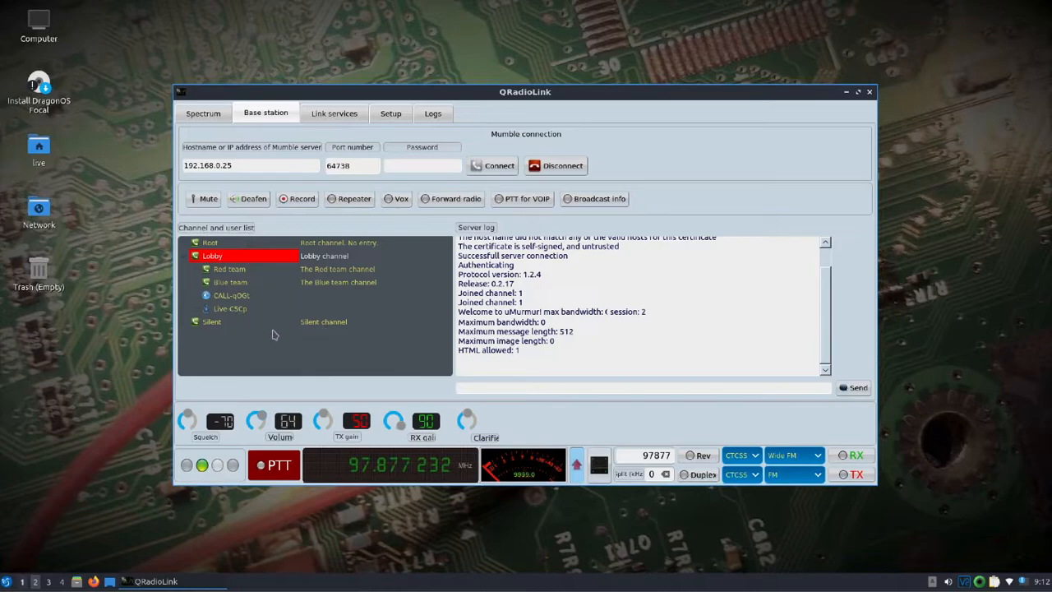
{"action": "left_click_drag", "start_coordinate": [262, 415], "coordinate": [254, 413]}
- Send the chat message "hello" to the Mumble channel from the second machine
{"action": "left_click", "coordinate": [499, 389]}
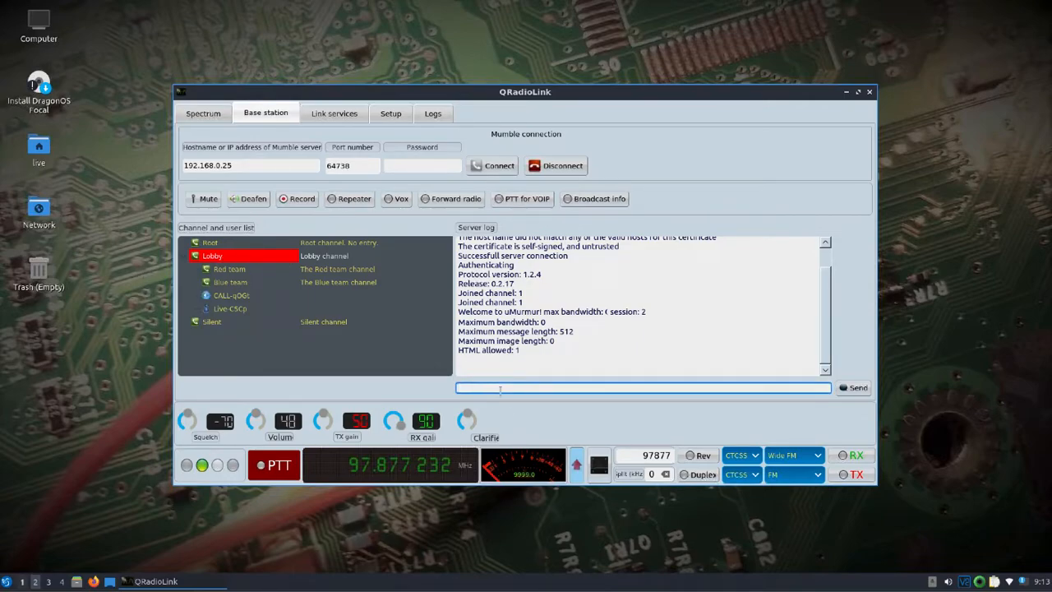
{"action": "type", "text": "hello"}
{"action": "key", "text": "Return"}
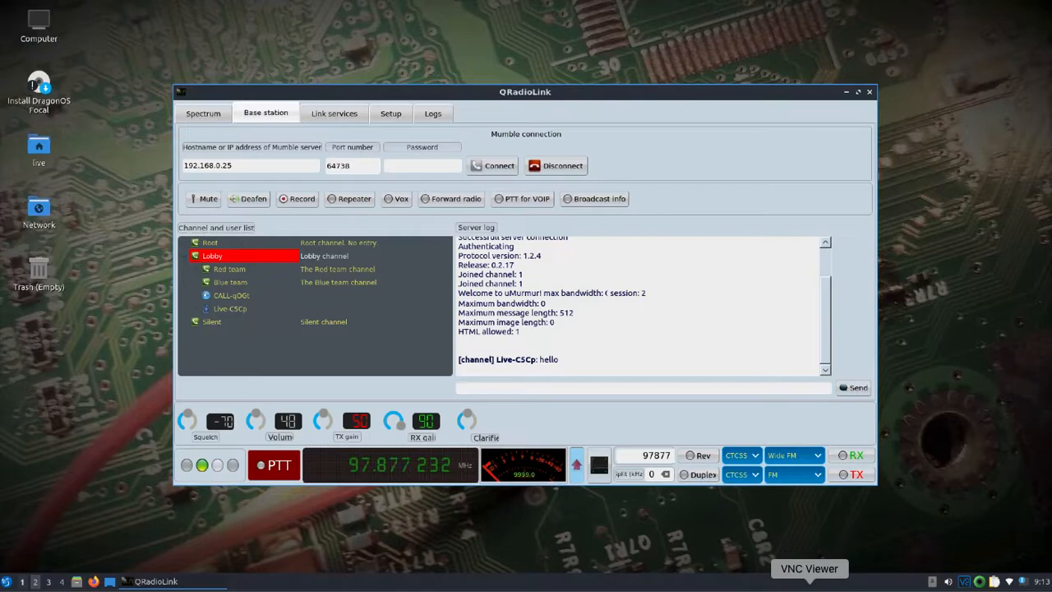
- Switch back to the first machine in VNC Viewer and send "hello" as a reply in the Mumble channel
{"action": "left_click", "coordinate": [809, 588]}
{"action": "left_click", "coordinate": [496, 394]}
{"action": "type", "text": "hello"}
{"action": "key", "text": "Return"}
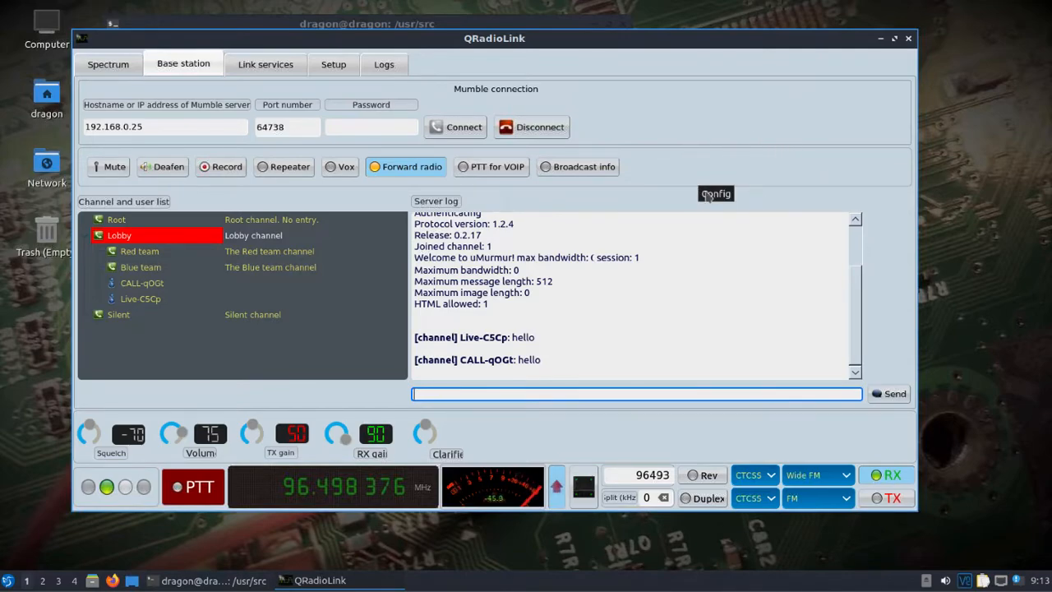
- Look at the link services on the first machine, return to the base station view and lower the volume to 24
{"action": "left_click", "coordinate": [240, 64]}
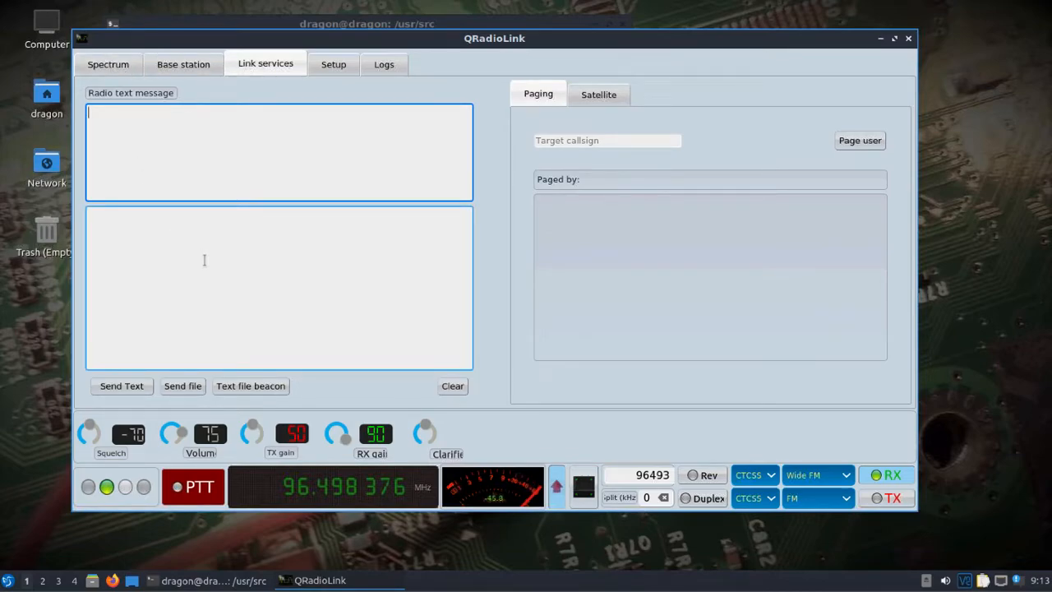
{"action": "left_click", "coordinate": [182, 69]}
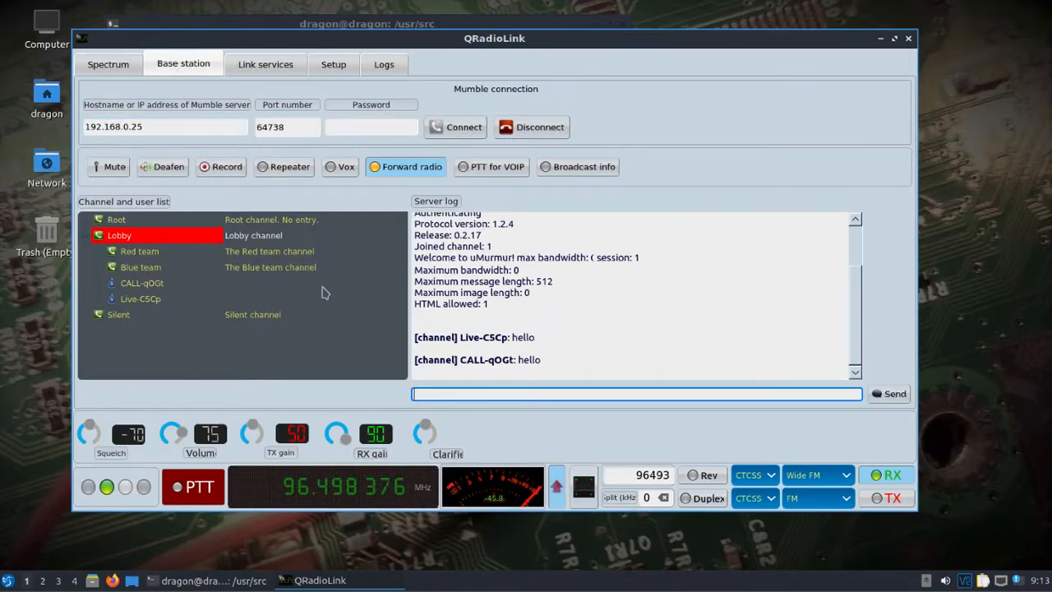
{"action": "left_click_drag", "start_coordinate": [196, 434], "coordinate": [163, 433]}
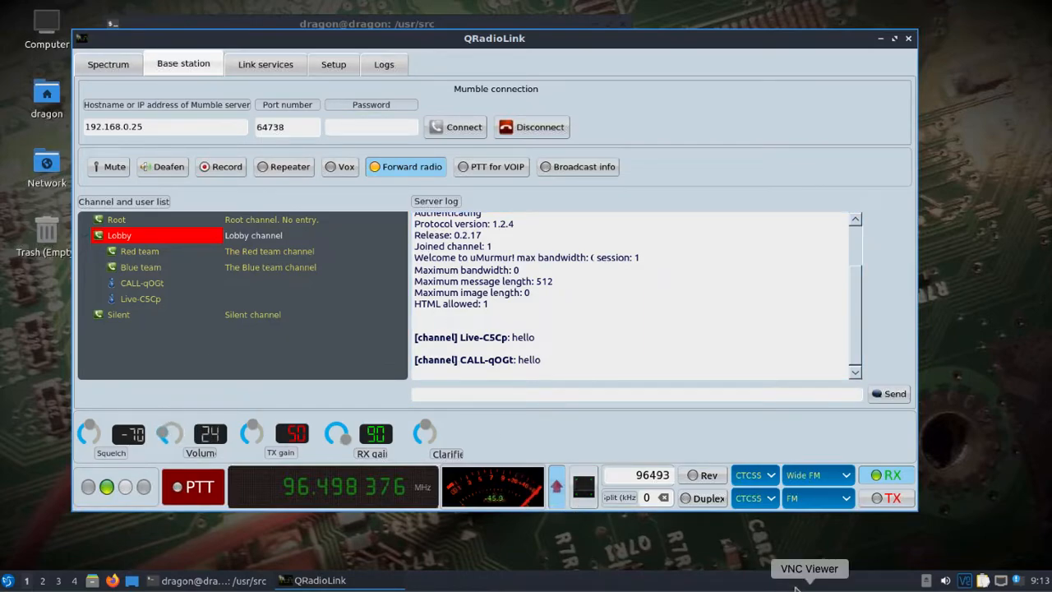